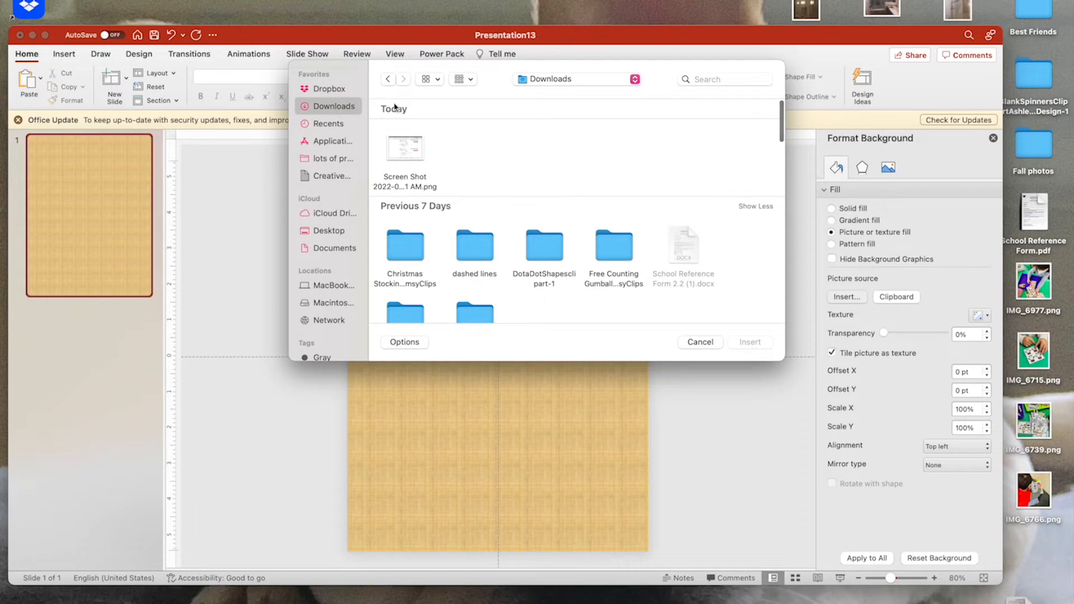
Step: Fill the slide background with "Fuzzy dots-blue & teal.png" from the most recently added background paper folder in Downloads
{"action": "left_click", "coordinate": [471, 82]}
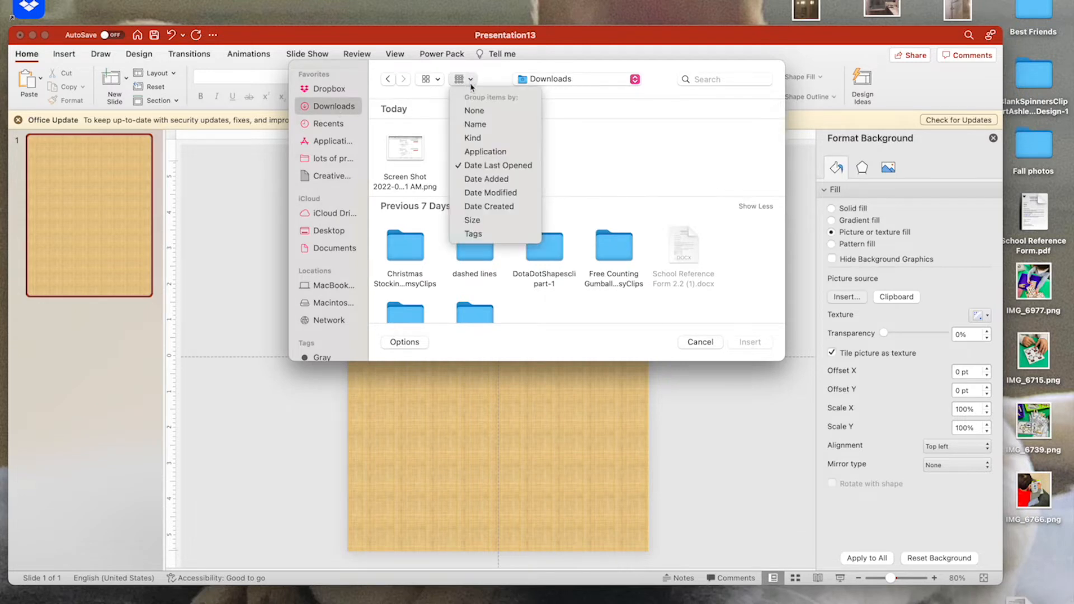
{"action": "left_click", "coordinate": [476, 182]}
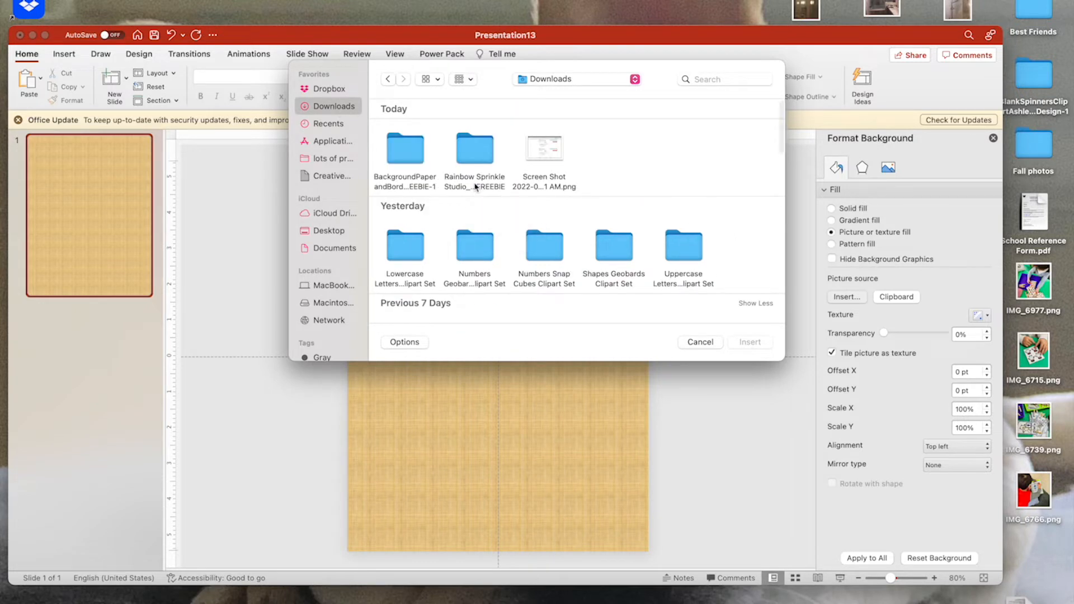
{"action": "double_click", "coordinate": [401, 151]}
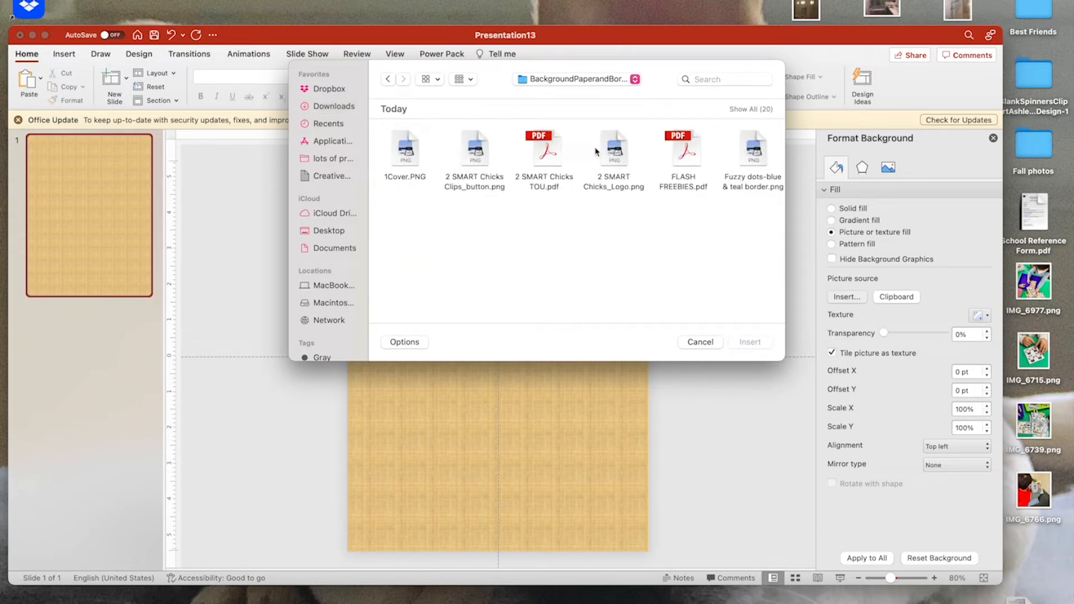
{"action": "scroll", "coordinate": [543, 150], "scroll_direction": "right", "scroll_amount": 5}
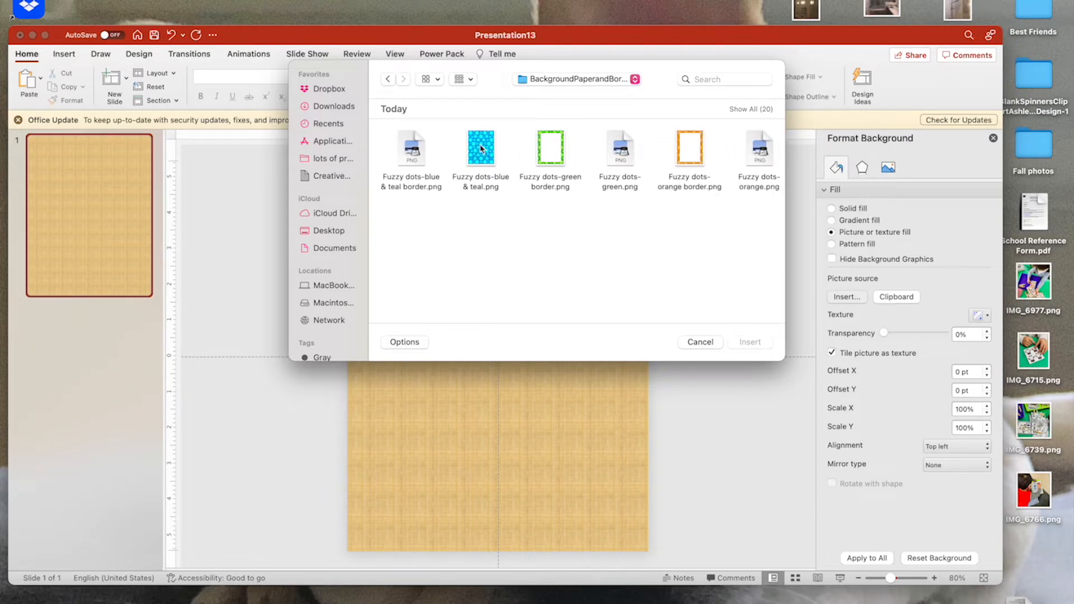
{"action": "double_click", "coordinate": [481, 148]}
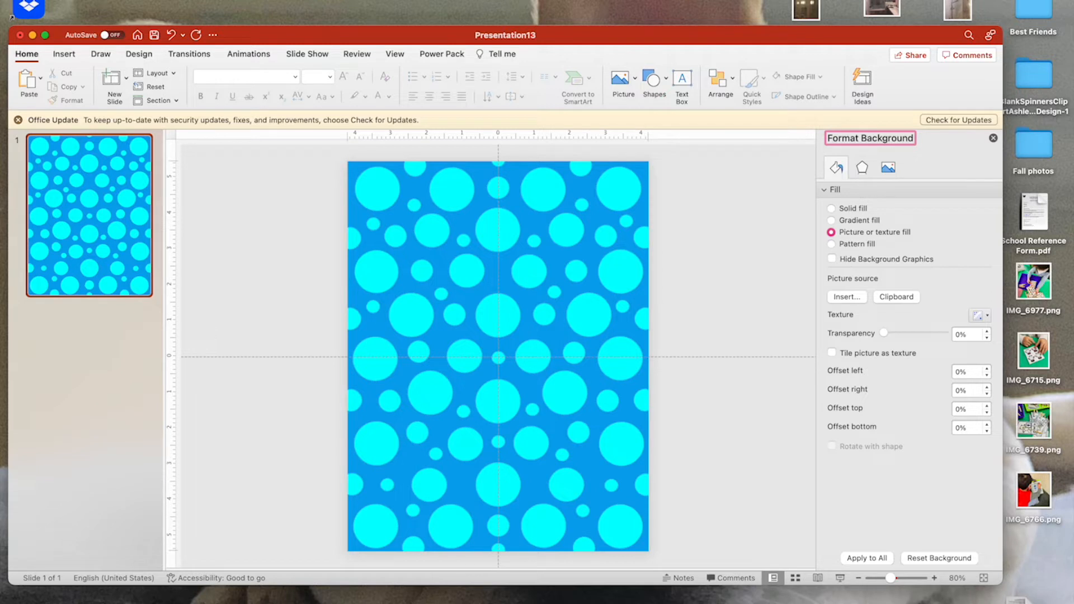
Step: Insert a table with 1 column and 4 rows on the slide
{"action": "left_click", "coordinate": [186, 0]}
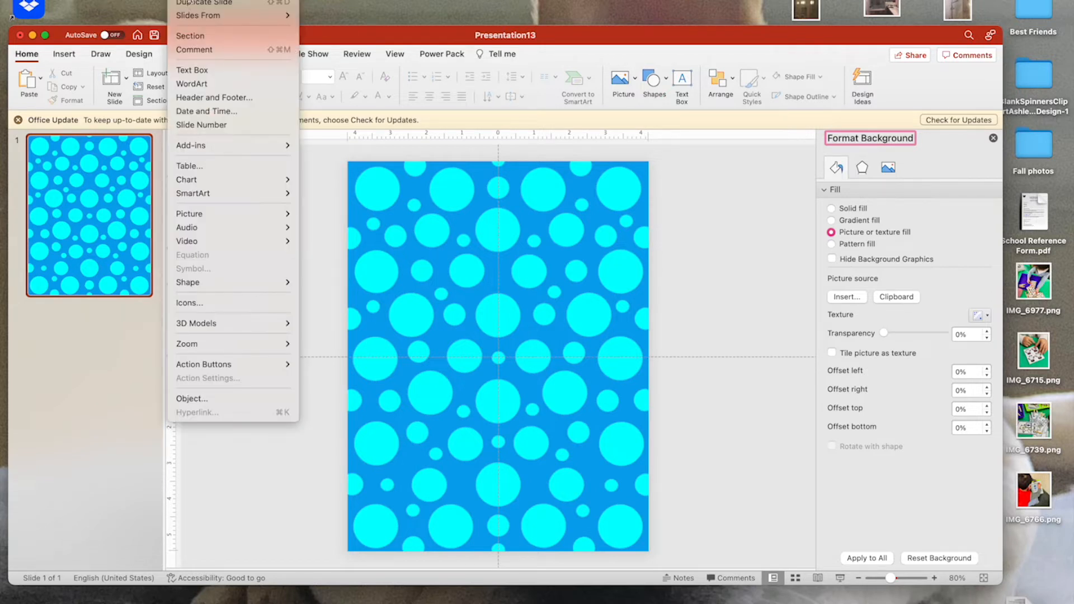
{"action": "left_click", "coordinate": [200, 165]}
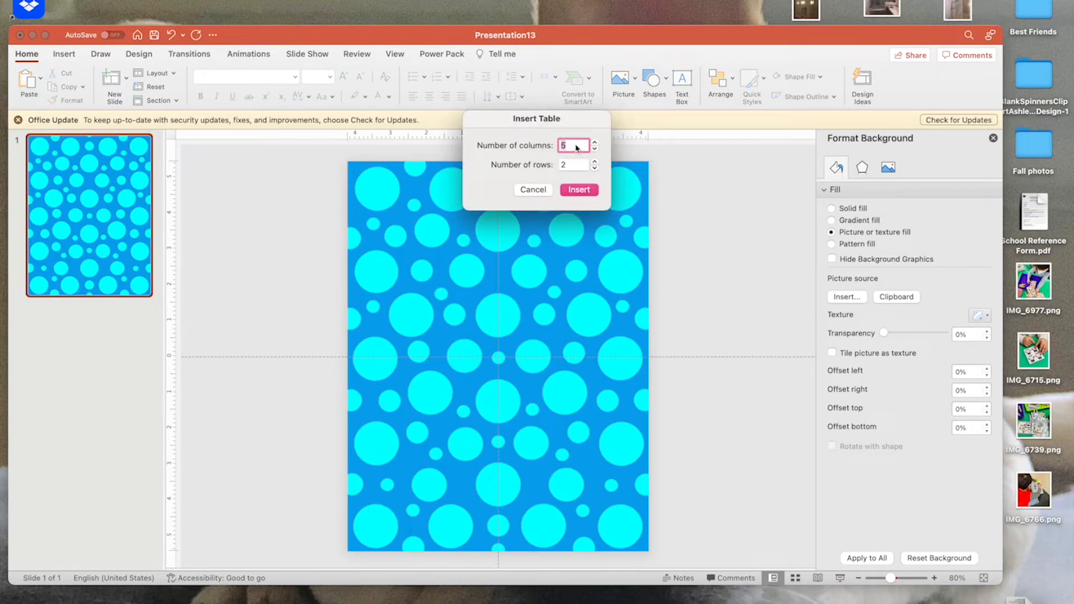
{"action": "type", "text": "1"}
{"action": "left_click", "coordinate": [568, 165]}
{"action": "left_click", "coordinate": [580, 190]}
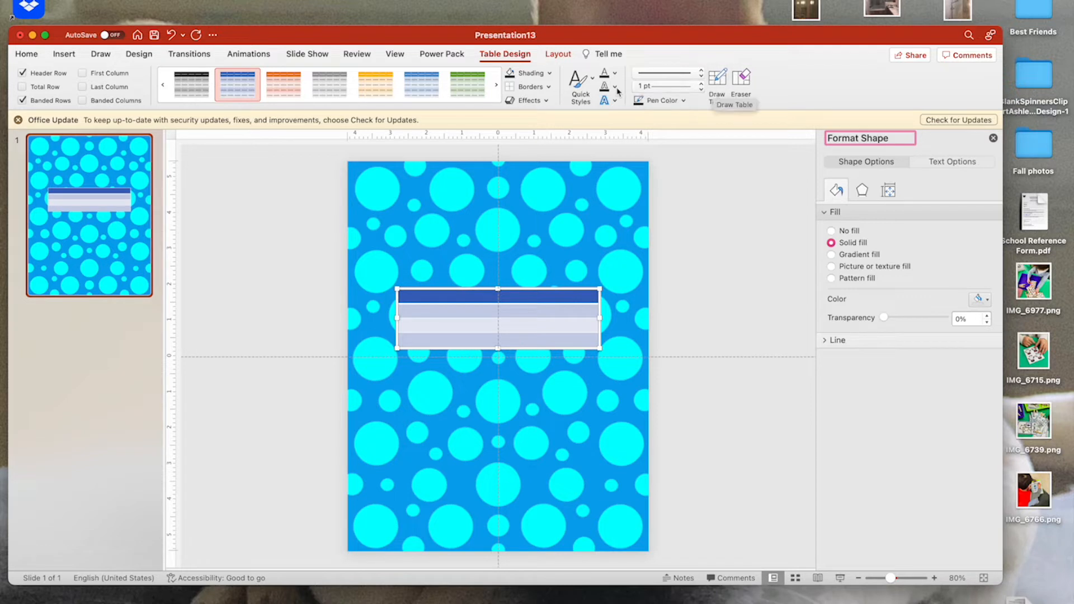
Step: Apply all borders to the table and set its shading to No Fill
{"action": "left_click", "coordinate": [550, 88]}
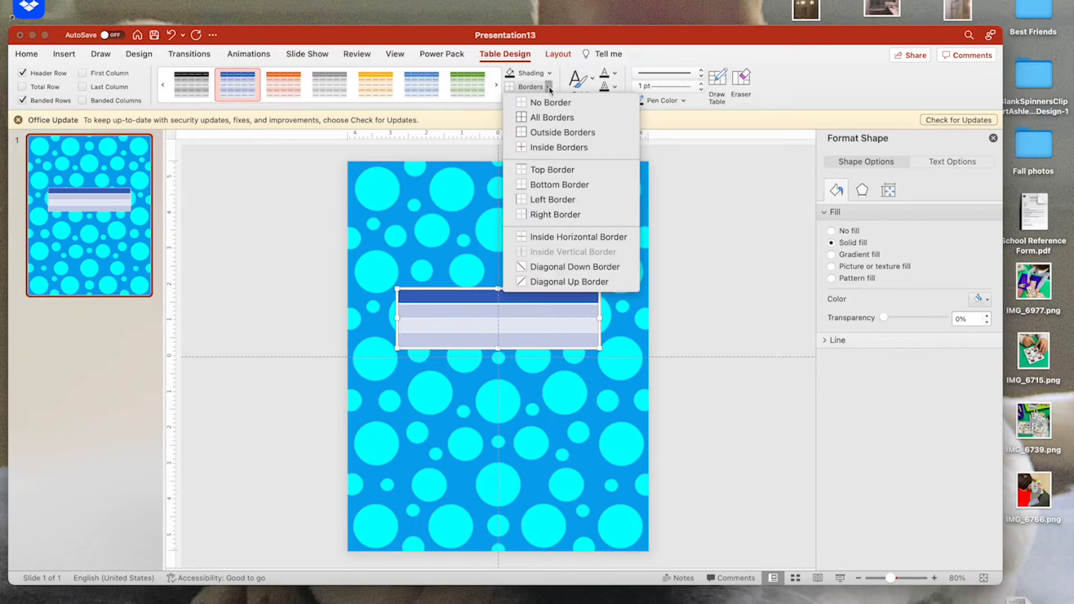
{"action": "left_click", "coordinate": [548, 117]}
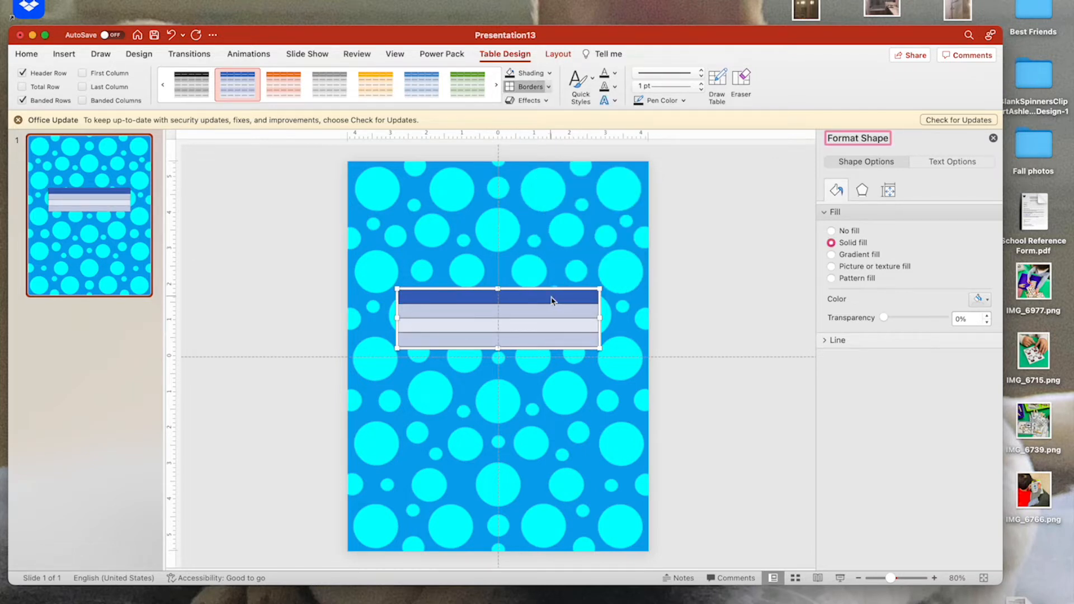
{"action": "left_click", "coordinate": [551, 74]}
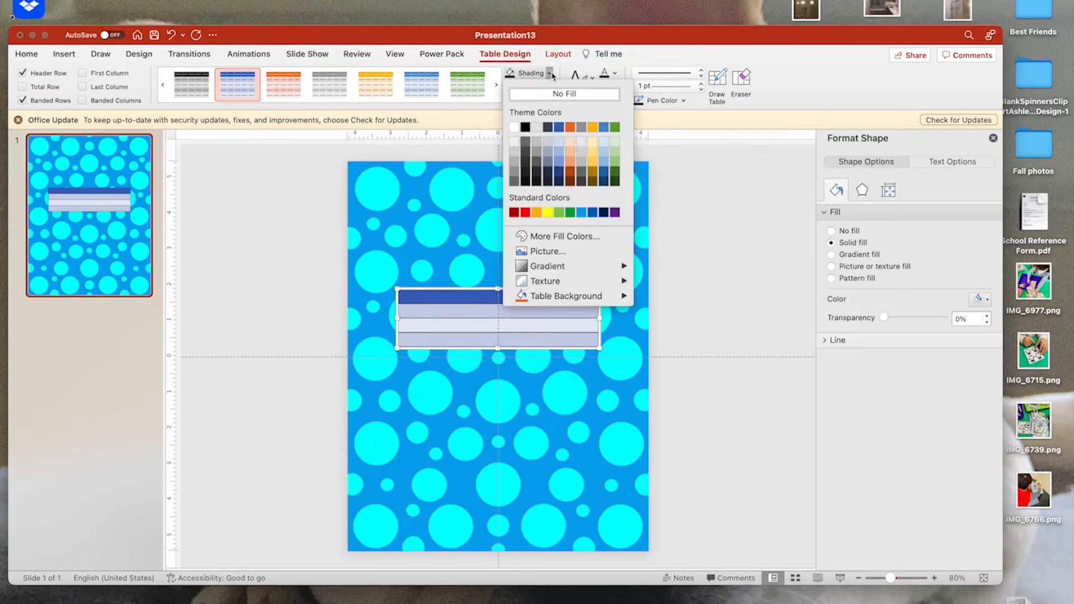
{"action": "left_click", "coordinate": [553, 94]}
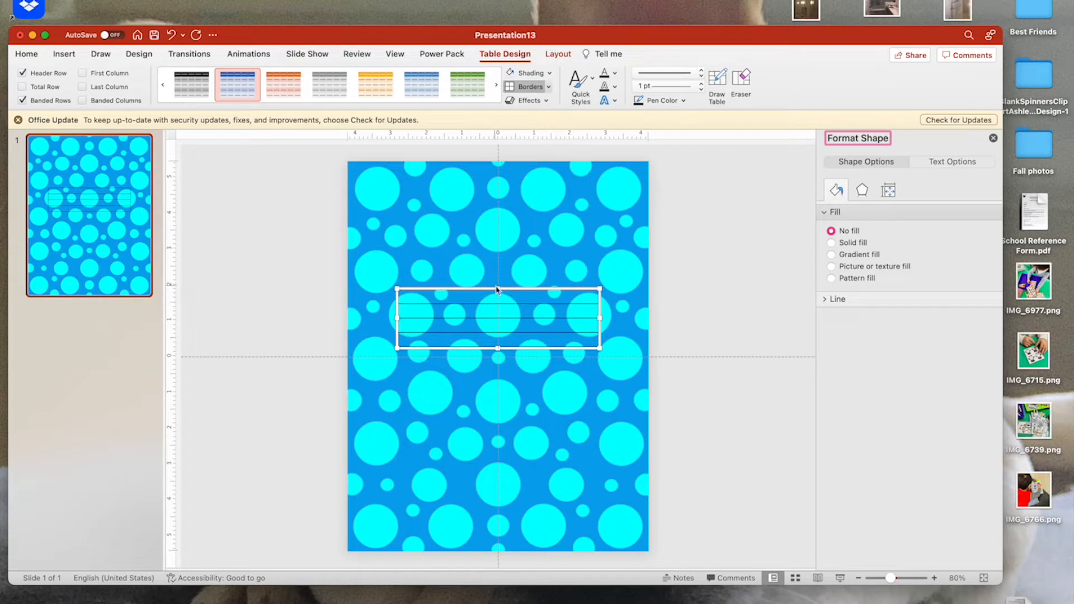
Step: Stretch the table to all four slide edges so its rows divide the whole page into equal strips
{"action": "left_click_drag", "start_coordinate": [498, 289], "coordinate": [498, 161]}
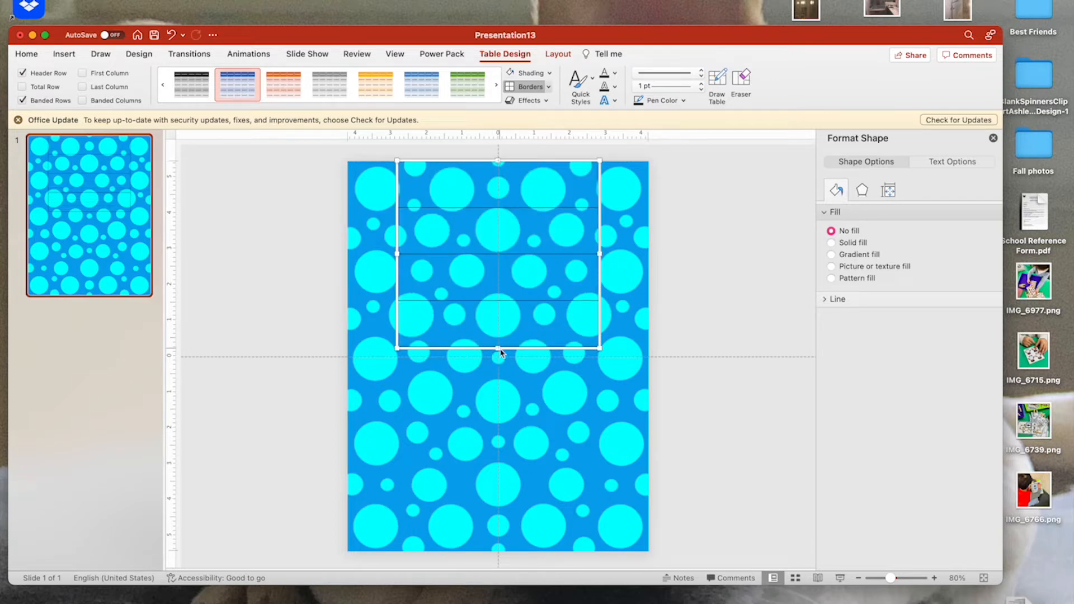
{"action": "left_click_drag", "start_coordinate": [499, 351], "coordinate": [498, 551]}
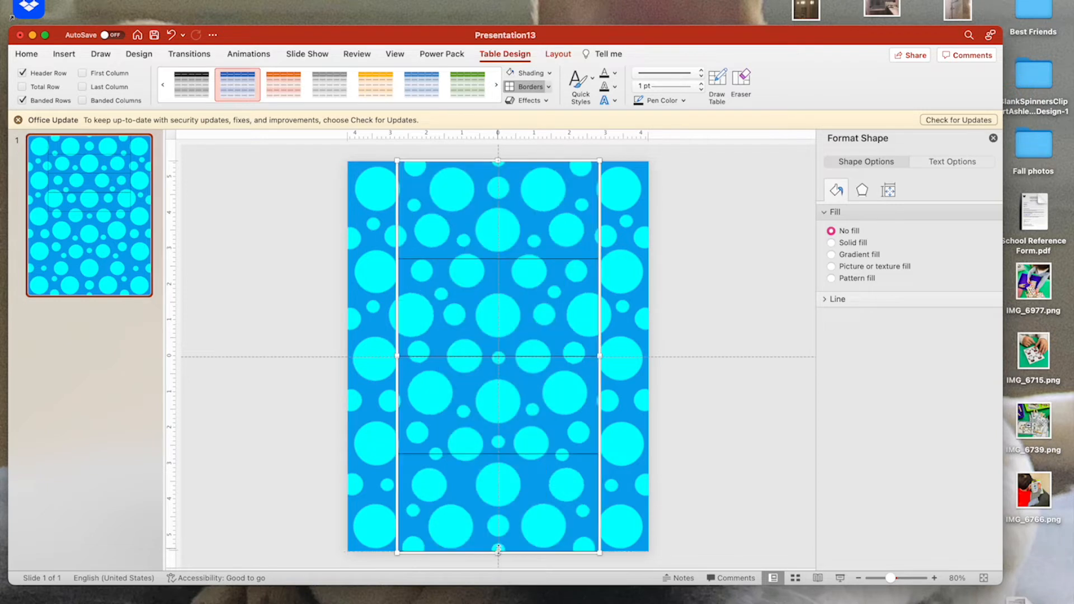
{"action": "left_click_drag", "start_coordinate": [600, 356], "coordinate": [649, 356]}
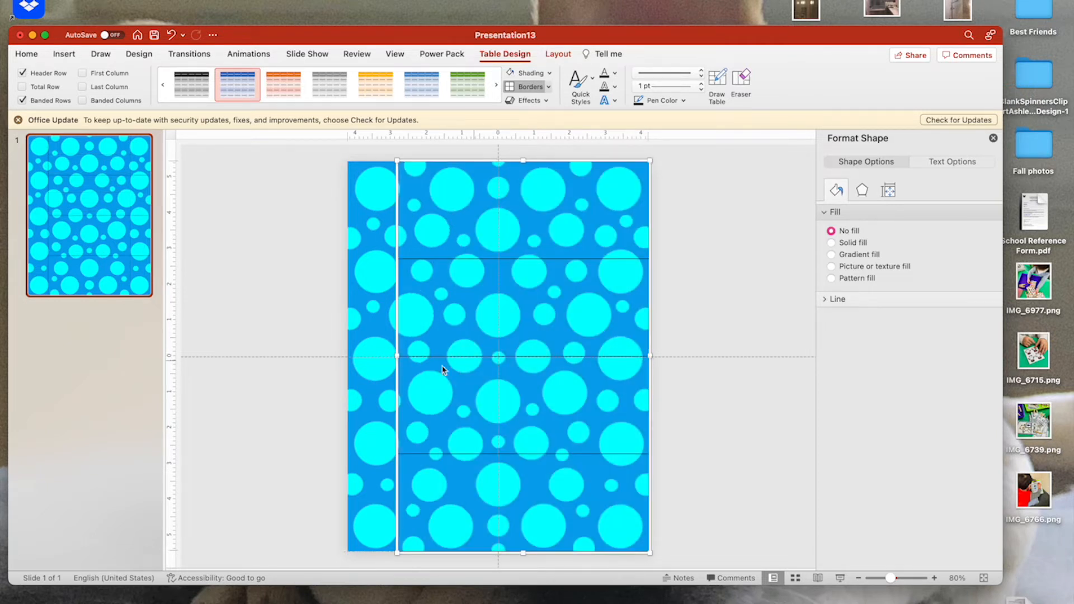
{"action": "left_click_drag", "start_coordinate": [396, 356], "coordinate": [347, 356]}
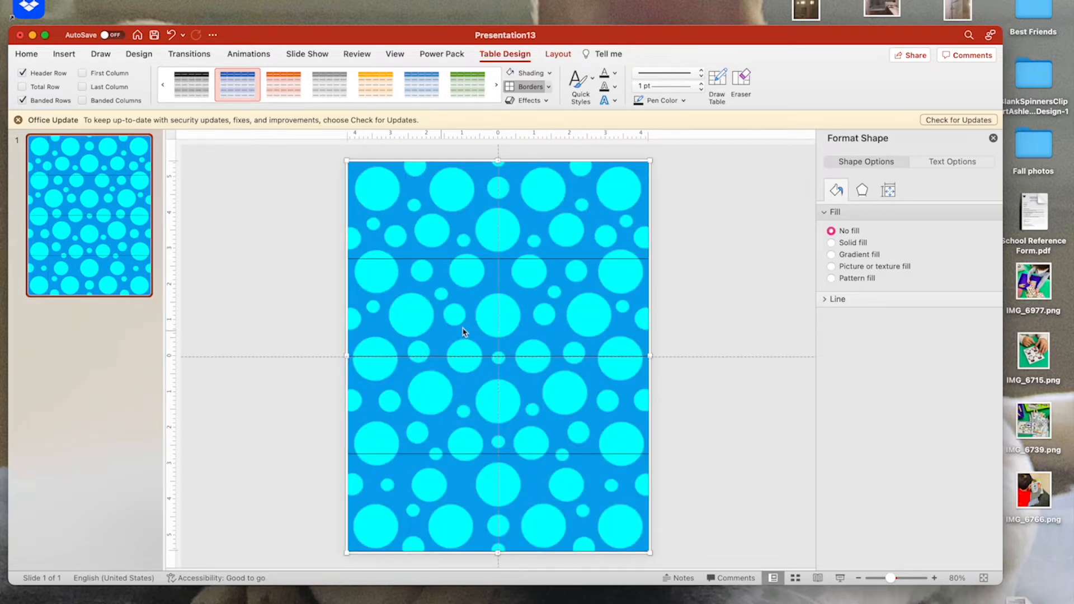
{"action": "key", "text": "super+z"}
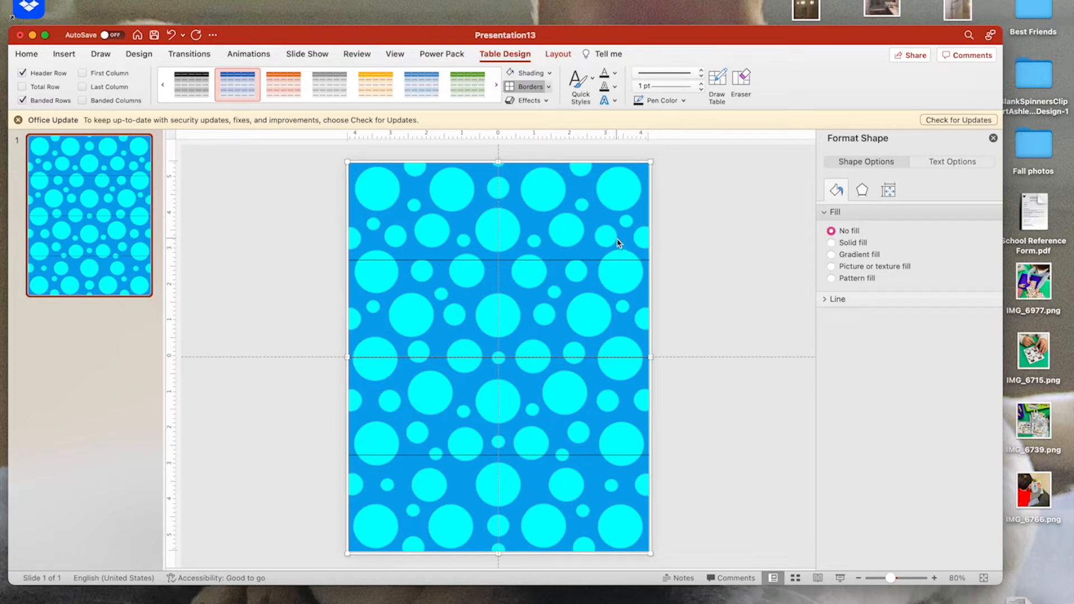
Step: Add a 1-inch square in the right half of the table's first row and fill it with white
{"action": "left_click", "coordinate": [28, 55]}
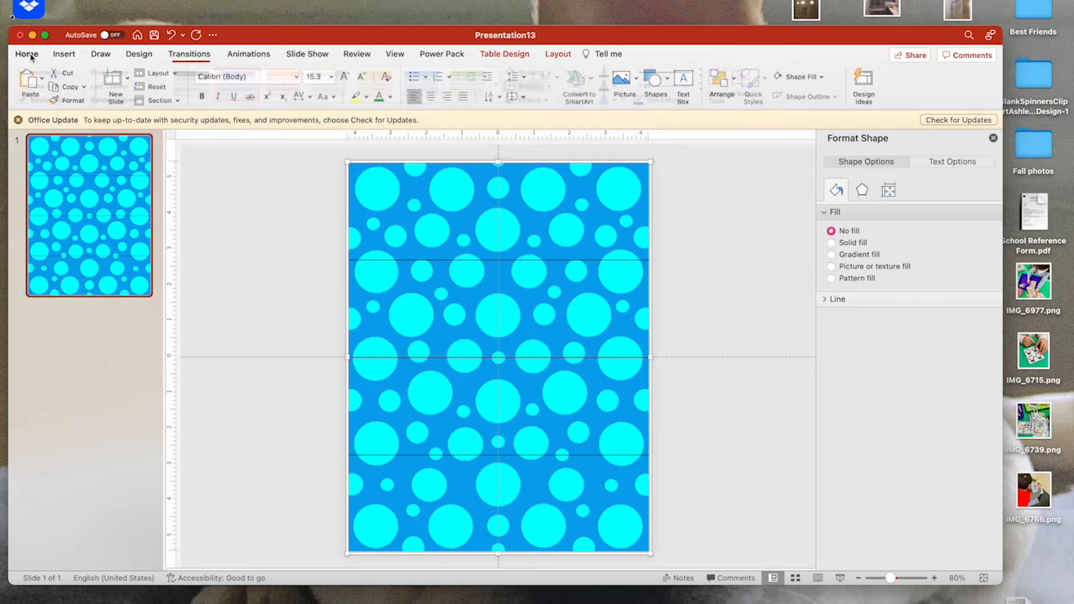
{"action": "left_click", "coordinate": [653, 79]}
{"action": "left_click", "coordinate": [714, 118]}
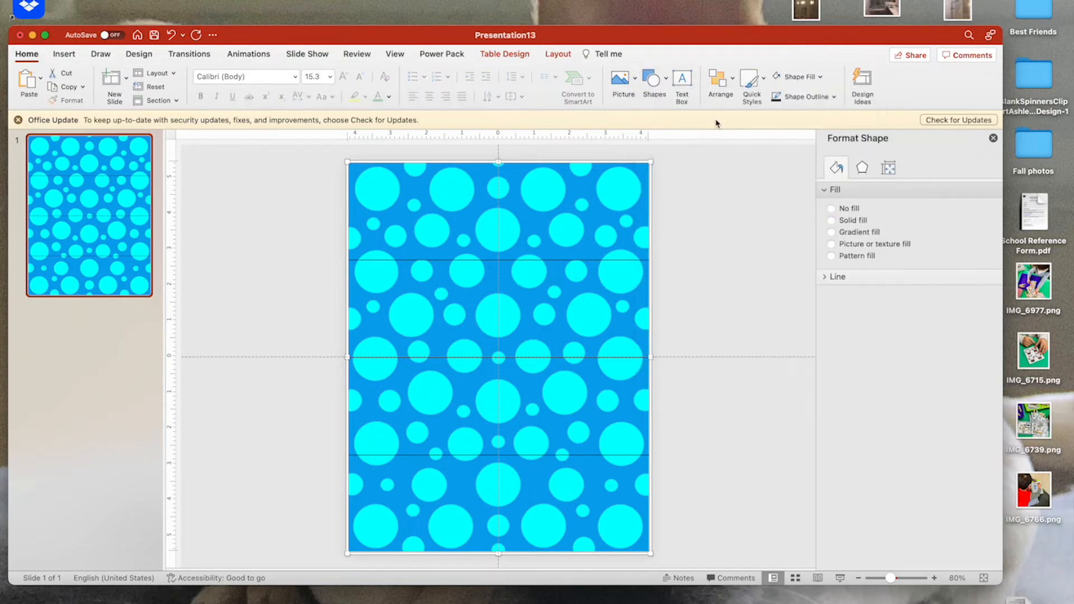
{"action": "left_click", "coordinate": [532, 202]}
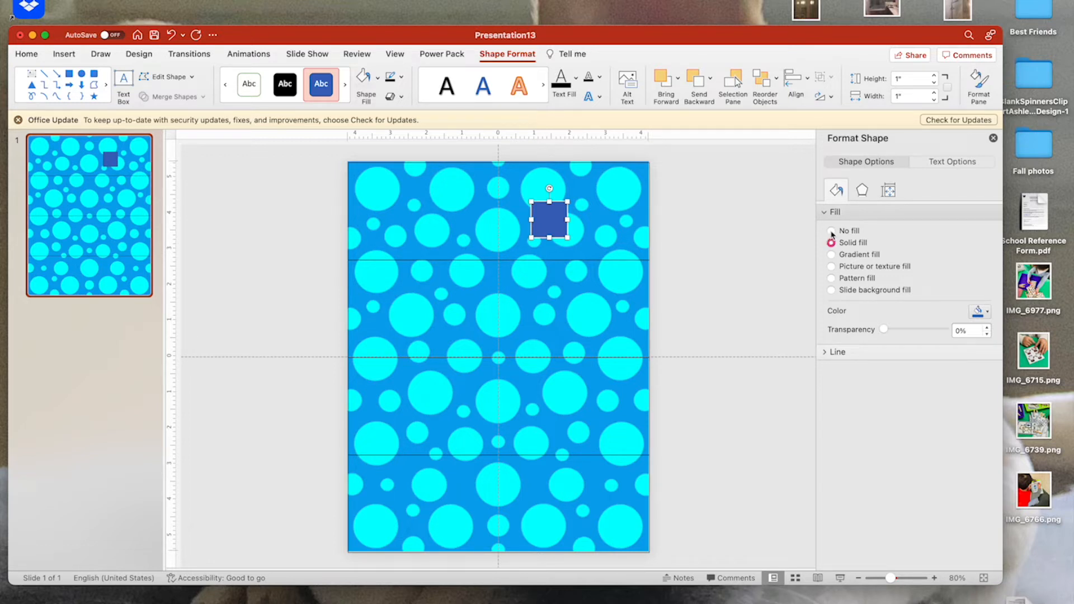
{"action": "left_click", "coordinate": [988, 313]}
{"action": "left_click", "coordinate": [961, 348]}
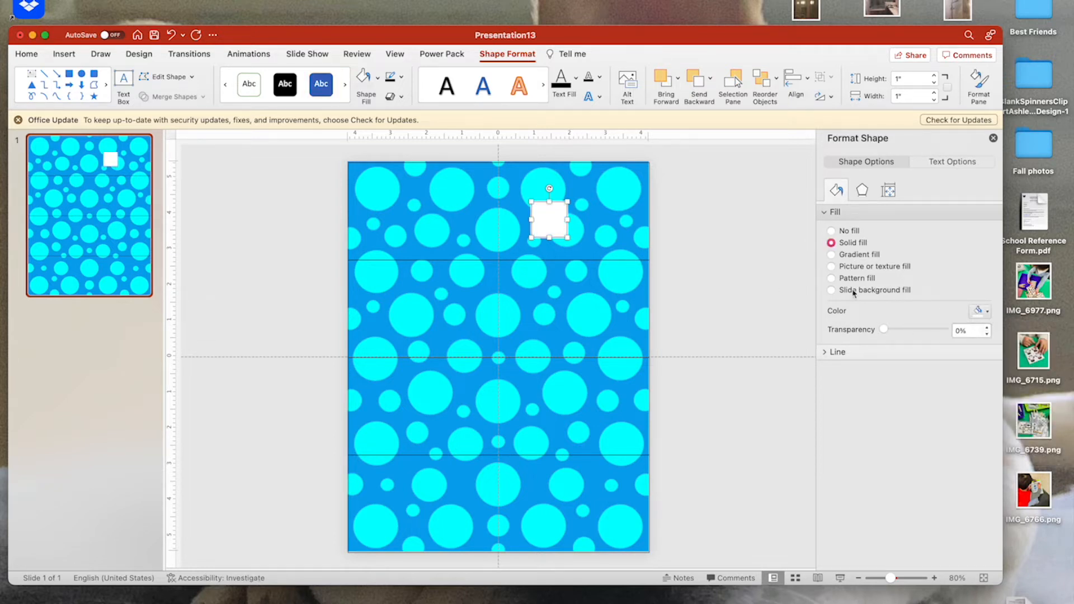
Step: Set the square's outline color to black
{"action": "left_click", "coordinate": [838, 353]}
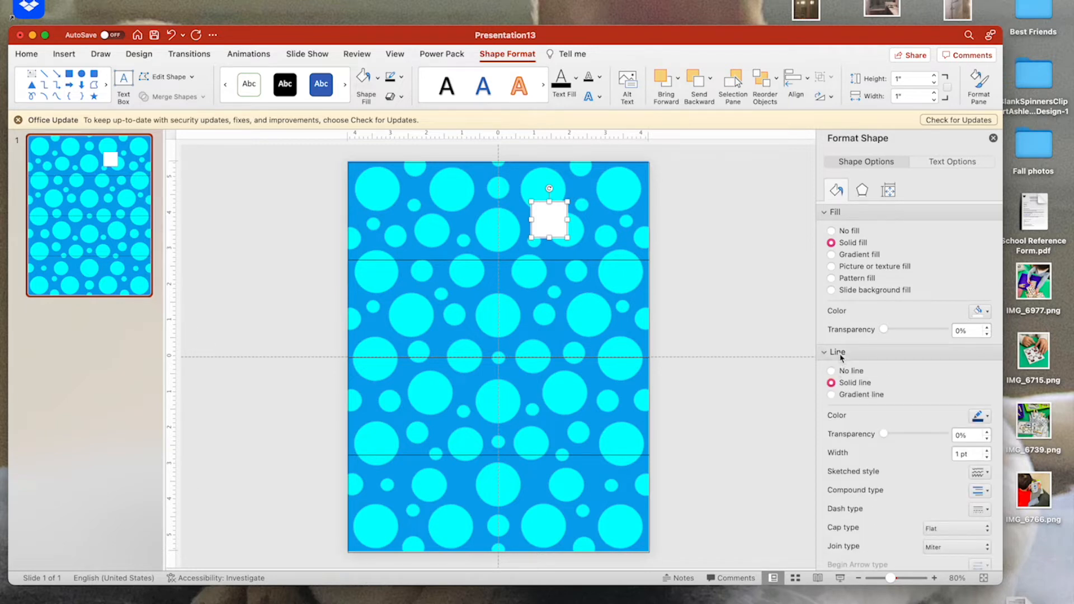
{"action": "left_click", "coordinate": [987, 417]}
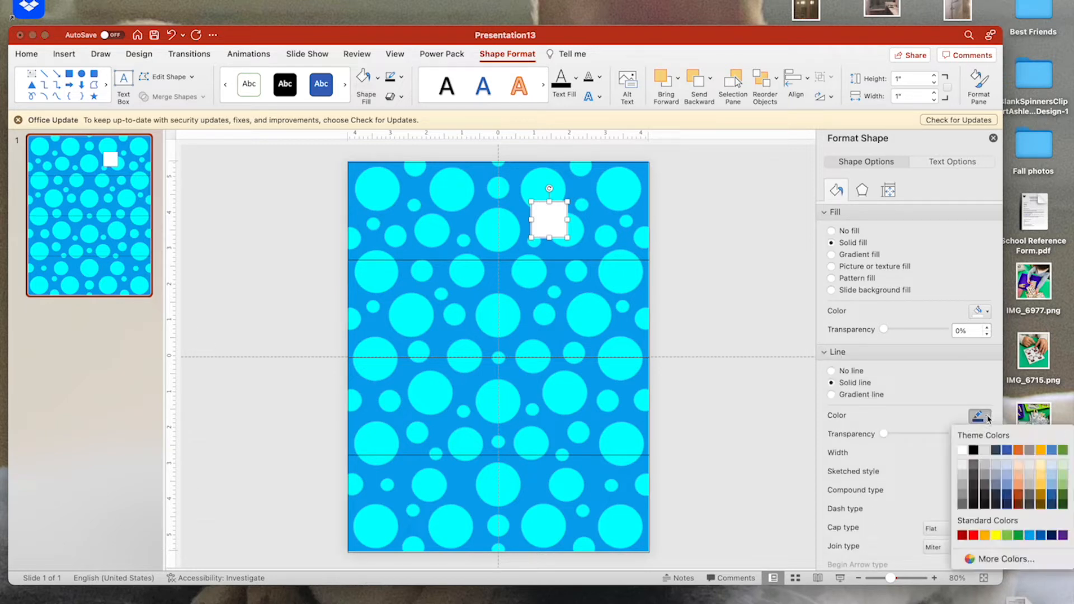
{"action": "left_click", "coordinate": [974, 451]}
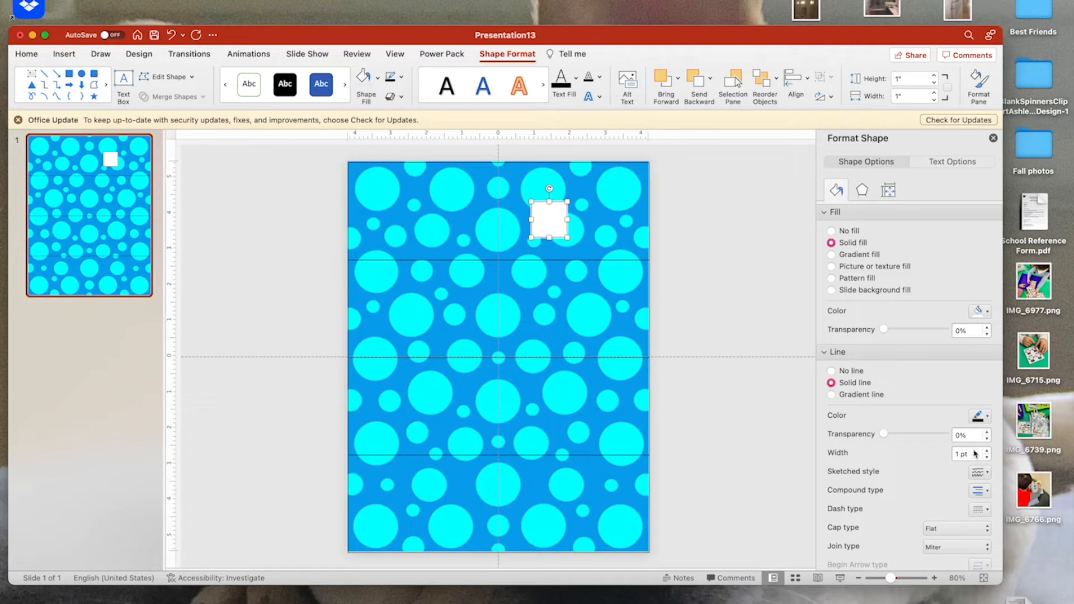
Step: Recolor the square's outline with the darker blue sampled from the dotted background
{"action": "left_click", "coordinate": [987, 418]}
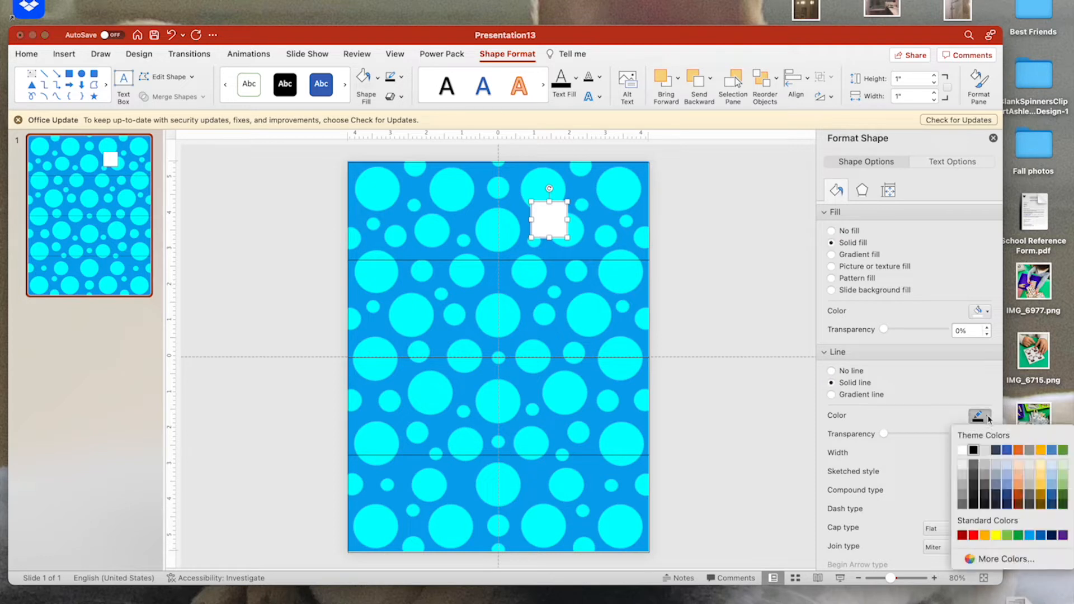
{"action": "left_click", "coordinate": [996, 560]}
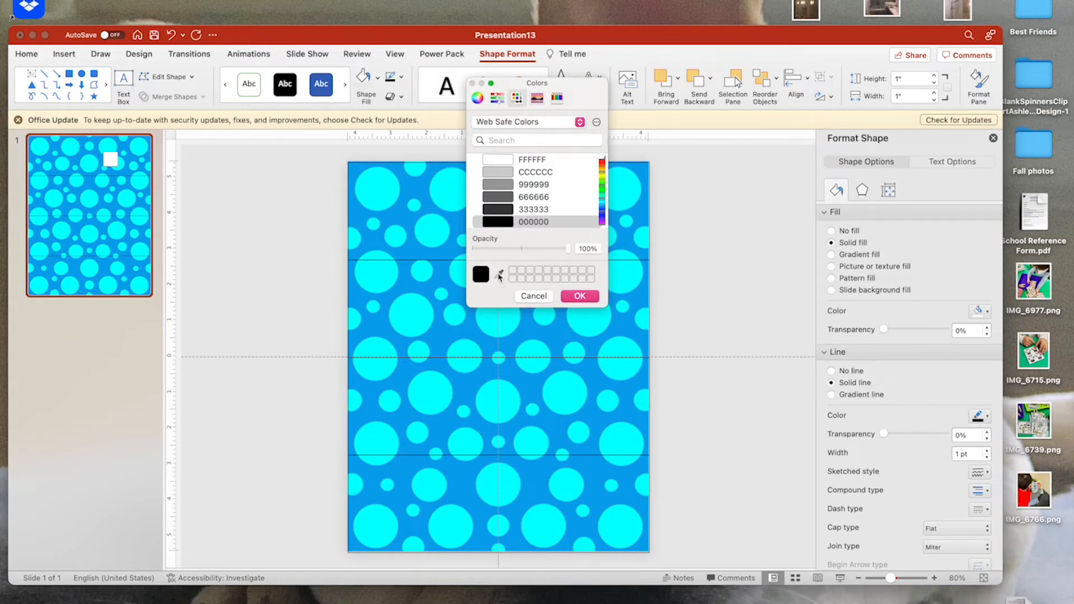
{"action": "left_click", "coordinate": [499, 274]}
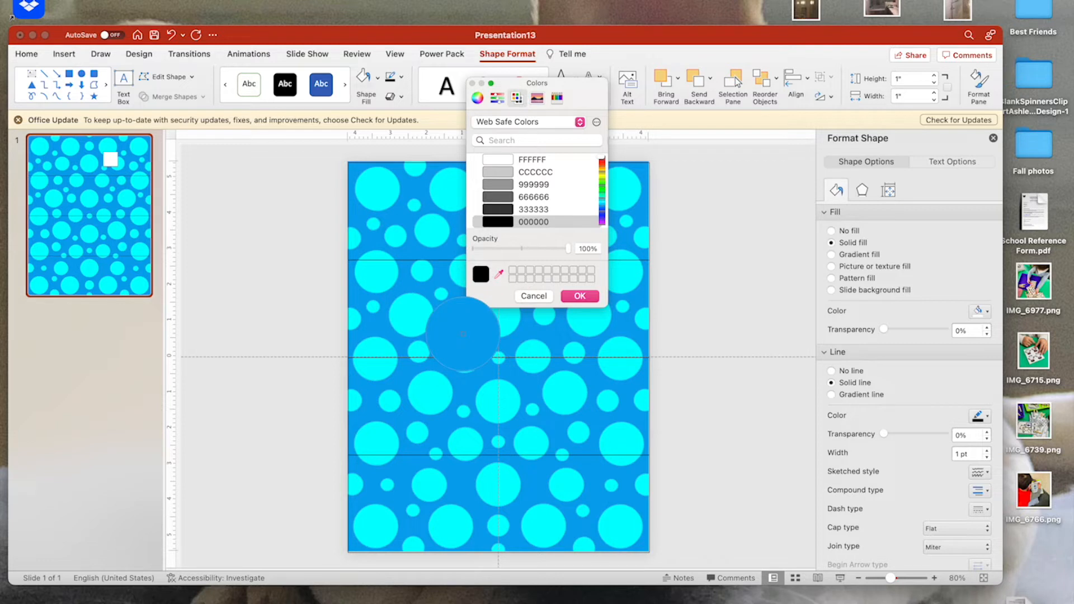
{"action": "left_click", "coordinate": [464, 334]}
{"action": "left_click", "coordinate": [582, 296]}
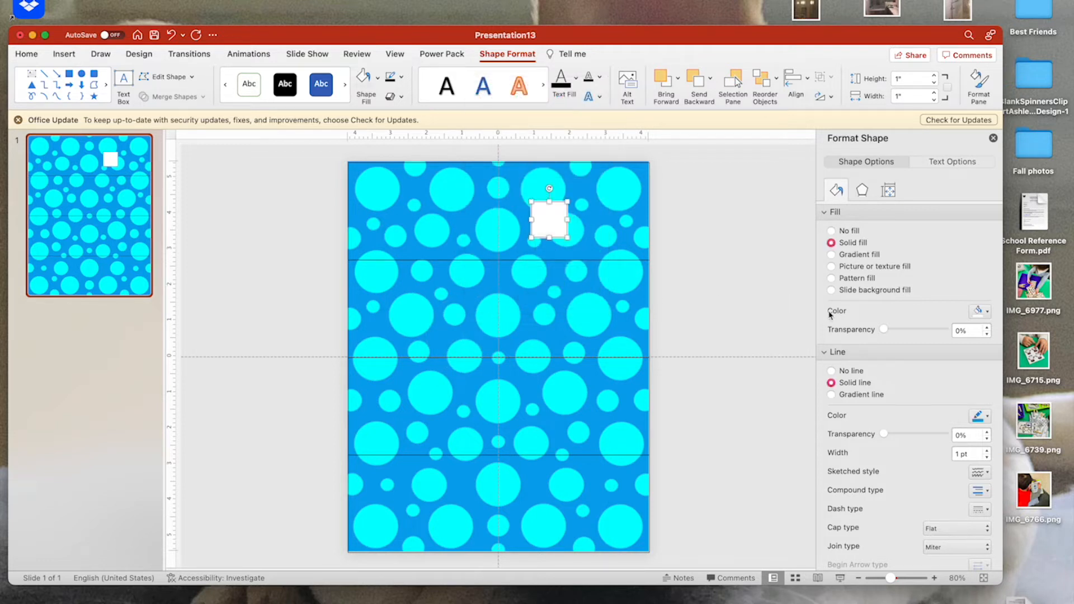
Step: Set the square's outline width to 6 pt and its color to black
{"action": "left_click", "coordinate": [974, 455]}
{"action": "left_click_drag", "start_coordinate": [975, 456], "coordinate": [951, 454]}
{"action": "type", "text": "6"}
{"action": "left_click", "coordinate": [552, 218]}
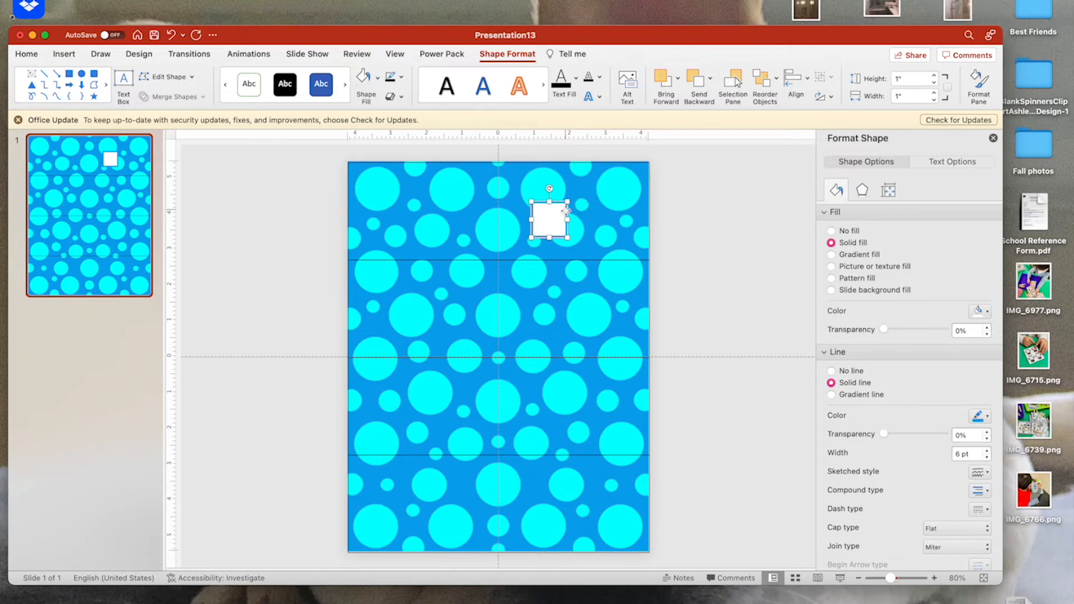
{"action": "left_click", "coordinate": [987, 417]}
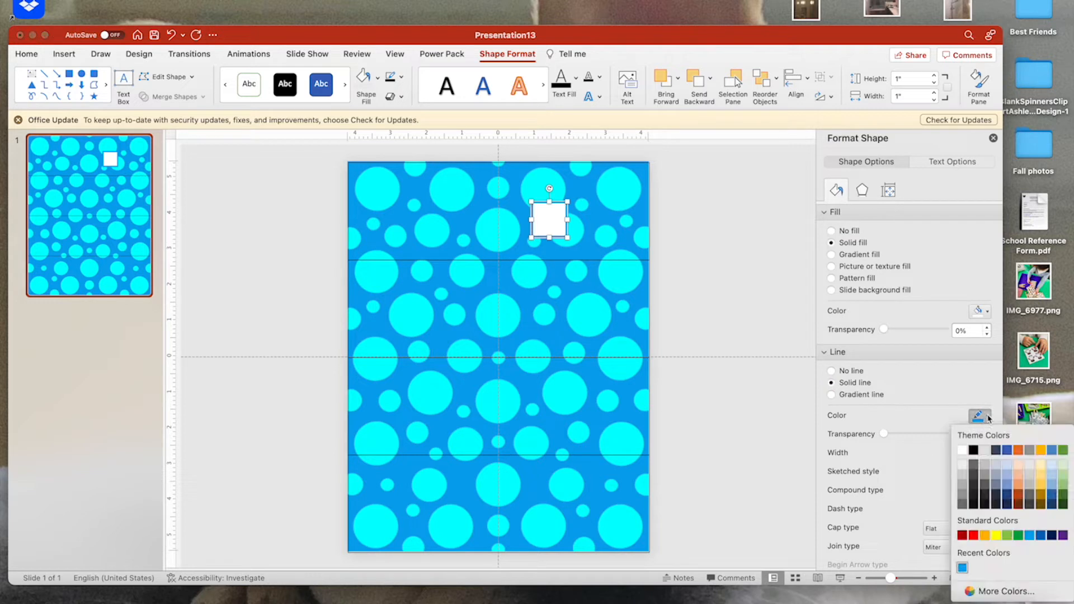
{"action": "left_click", "coordinate": [974, 450]}
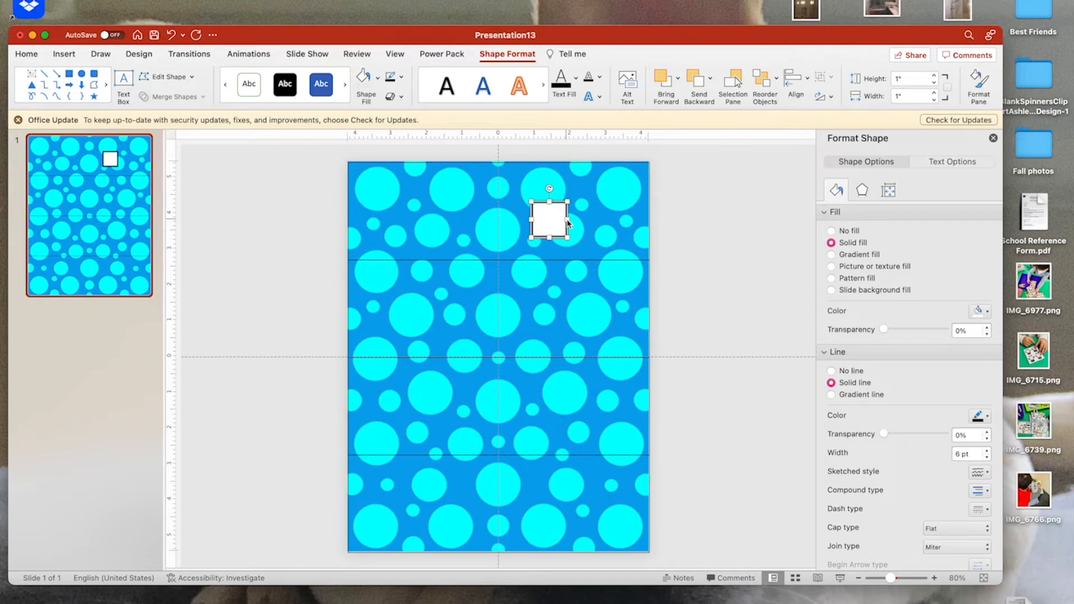
Step: Extend the table's upper edge slightly to meet the slide's edge, and select the white square
{"action": "left_click", "coordinate": [497, 166]}
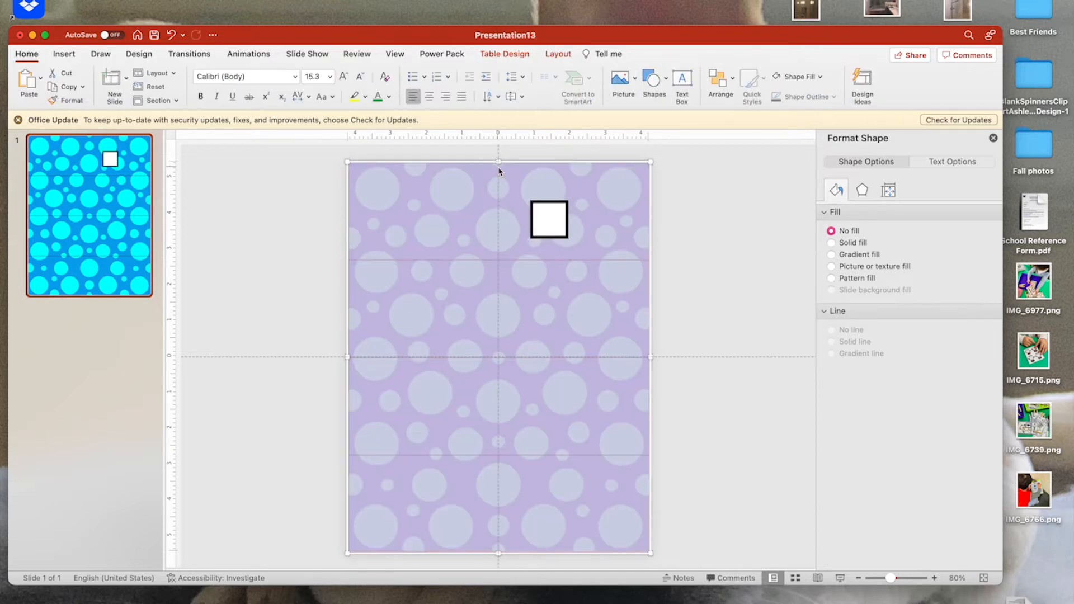
{"action": "left_click", "coordinate": [501, 165]}
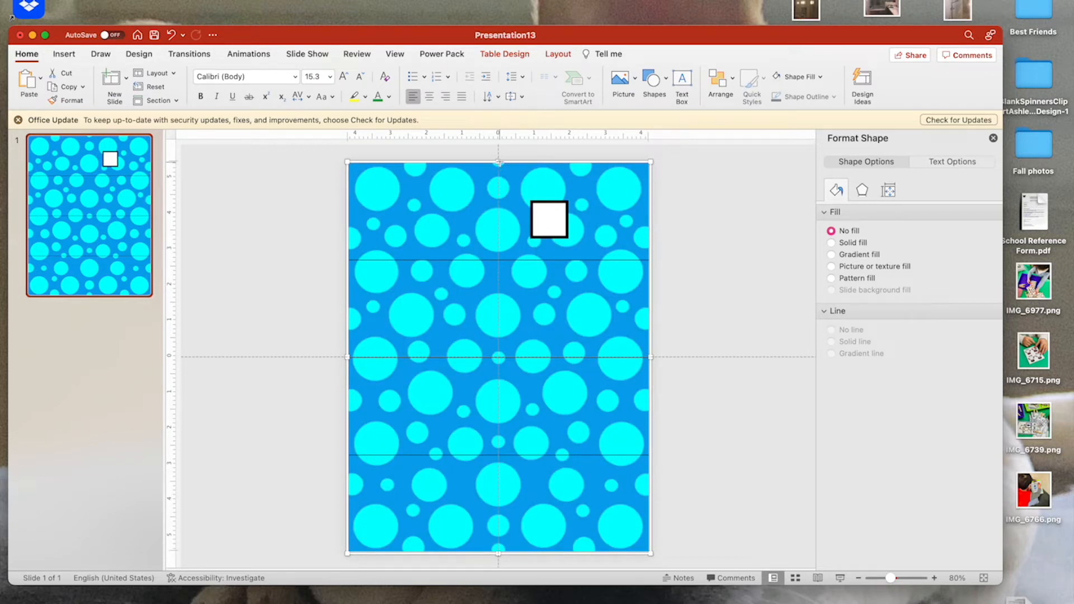
{"action": "left_click_drag", "start_coordinate": [499, 162], "coordinate": [499, 161]}
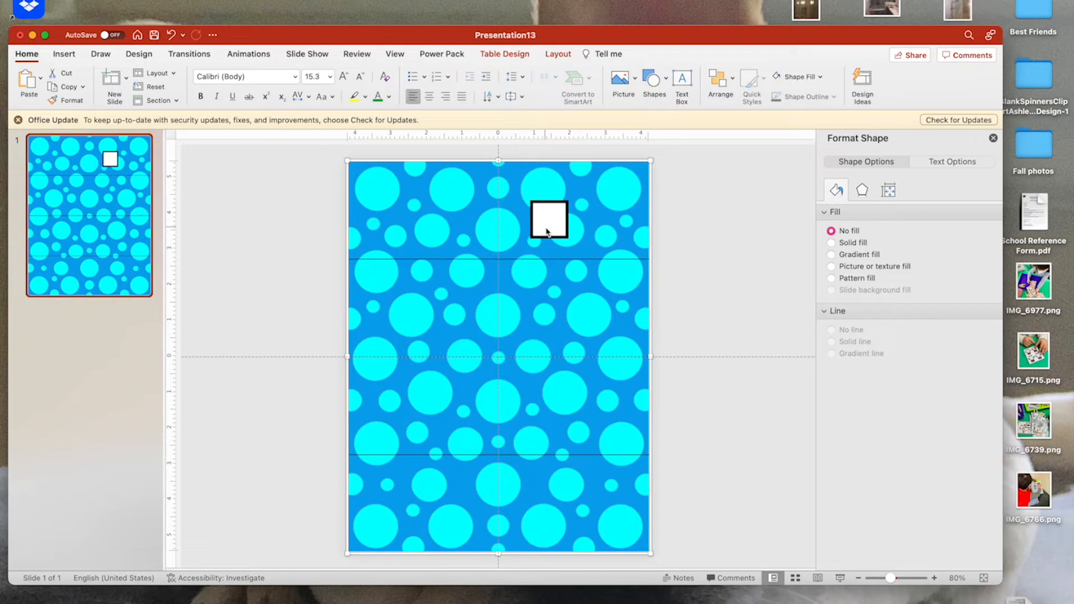
{"action": "left_click", "coordinate": [566, 222]}
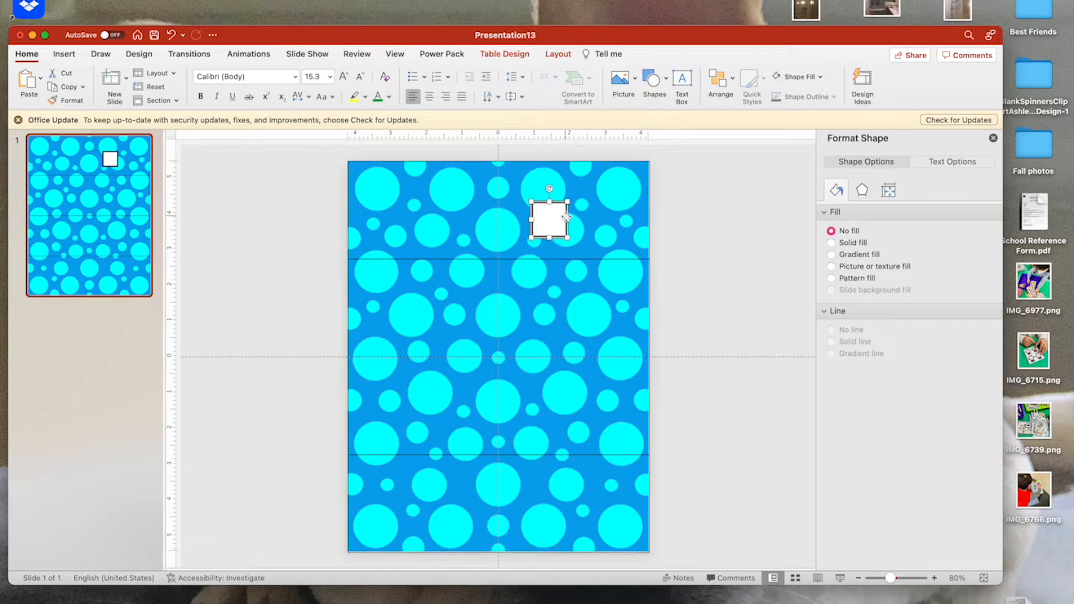
Step: Resize the white square to 7.5" wide and 2.5" high
{"action": "left_click", "coordinate": [897, 191]}
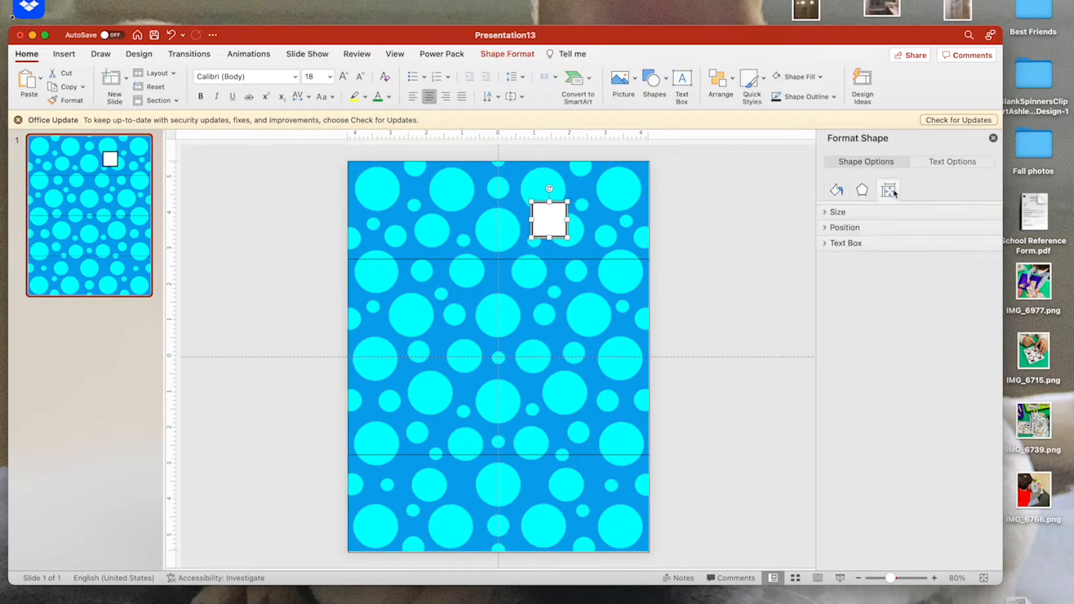
{"action": "left_click", "coordinate": [838, 214]}
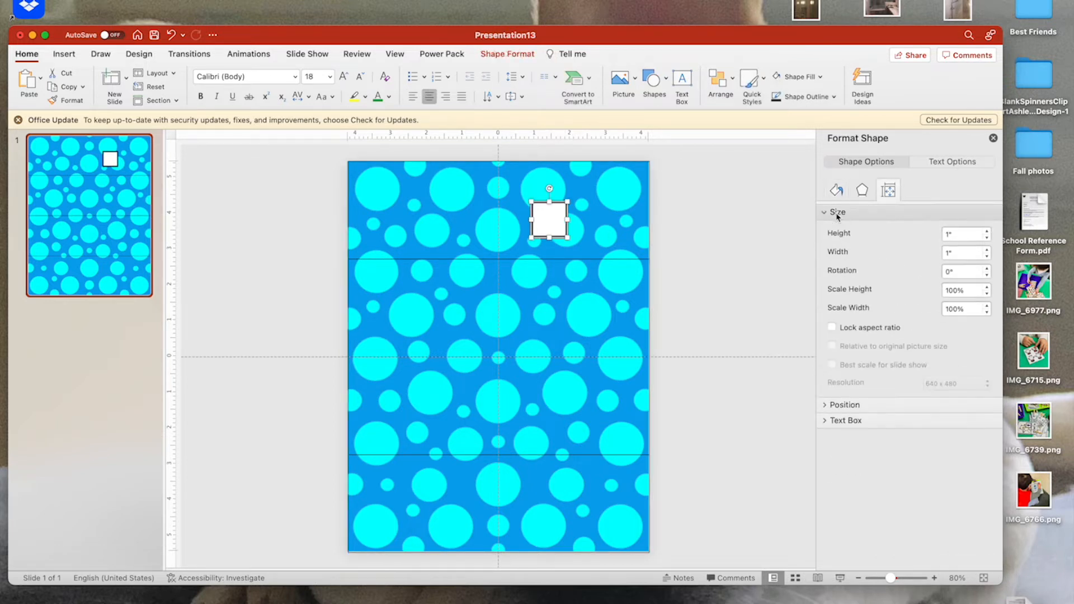
{"action": "left_click", "coordinate": [959, 257]}
{"action": "left_click_drag", "start_coordinate": [958, 256], "coordinate": [944, 253]}
{"action": "type", "text": "7.5"}
{"action": "left_click", "coordinate": [957, 235]}
{"action": "left_click_drag", "start_coordinate": [957, 235], "coordinate": [942, 231]}
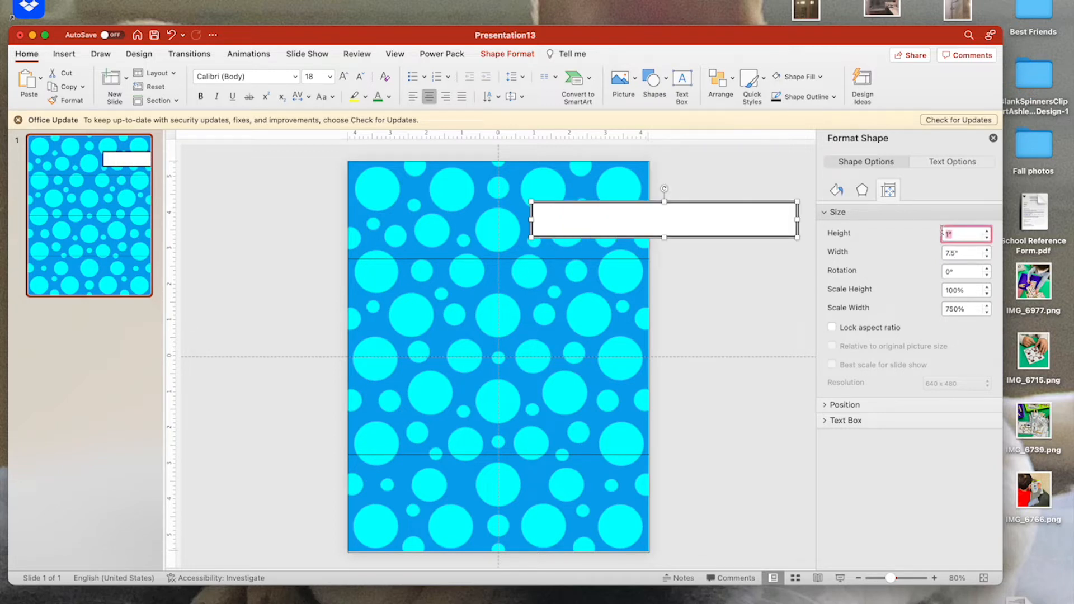
{"action": "type", "text": "2.5"}
{"action": "left_click", "coordinate": [766, 201]}
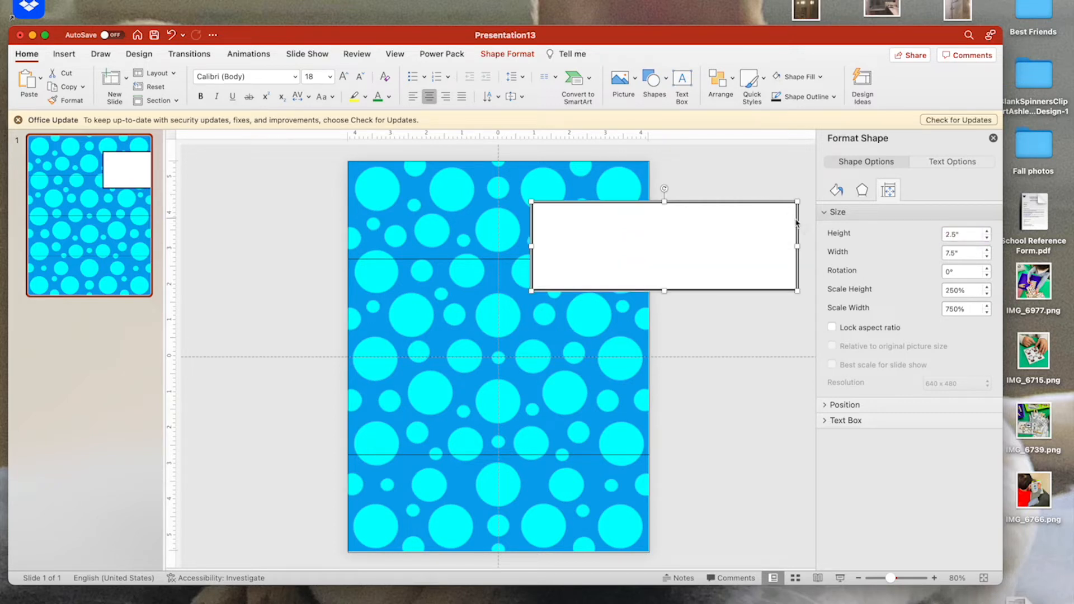
Step: Move the white rectangle into the table's first row, set its height to 2.25", and center it vertically in the row
{"action": "left_click_drag", "start_coordinate": [798, 221], "coordinate": [634, 183]}
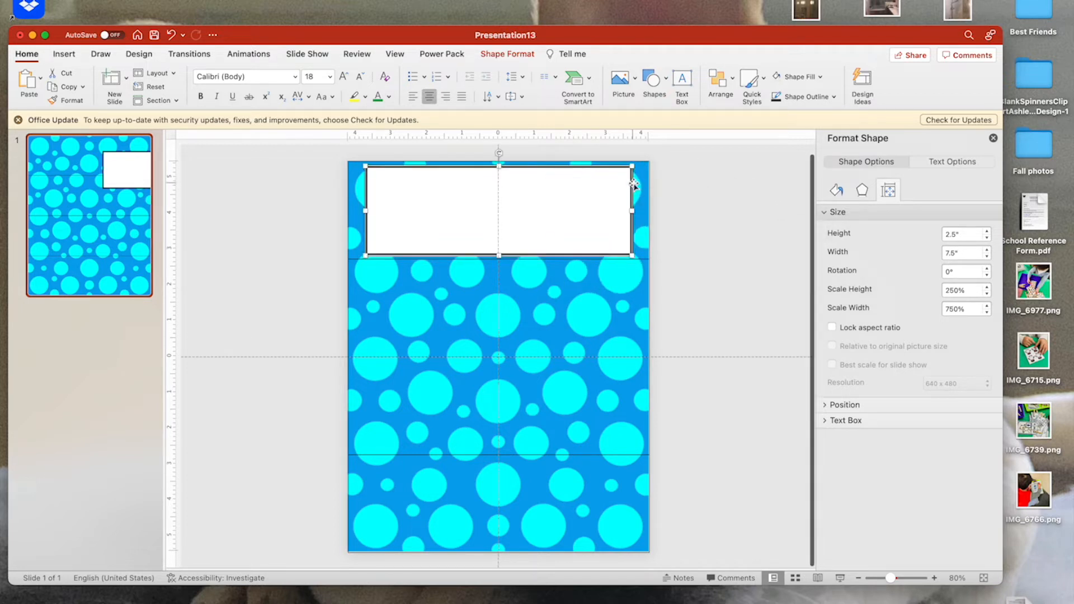
{"action": "left_click_drag", "start_coordinate": [962, 239], "coordinate": [941, 237]}
{"action": "type", "text": "2.25"}
{"action": "key", "text": "Return"}
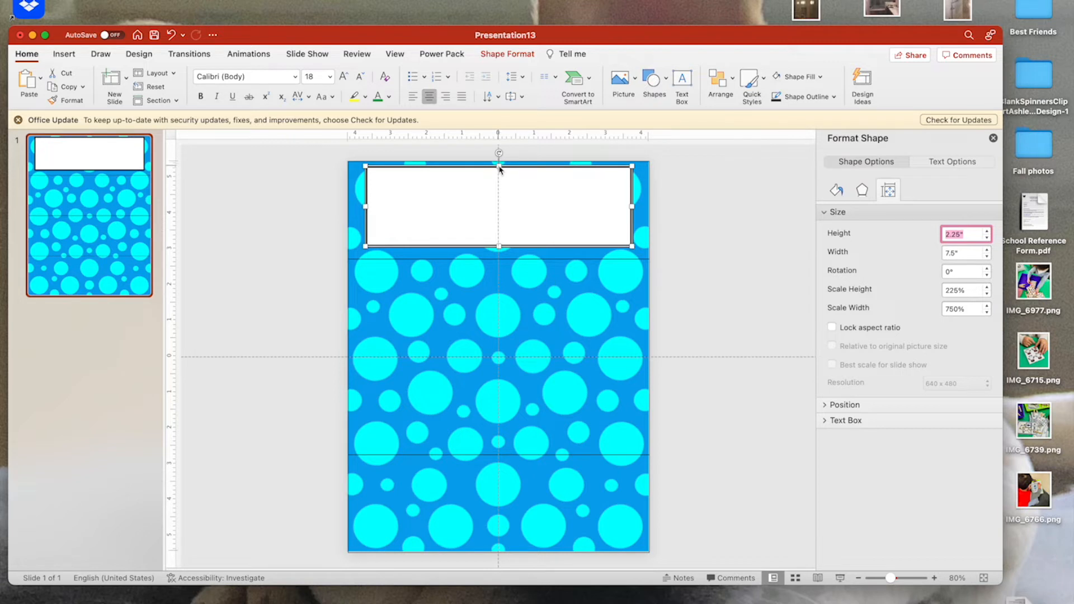
{"action": "left_click_drag", "start_coordinate": [632, 185], "coordinate": [633, 188]}
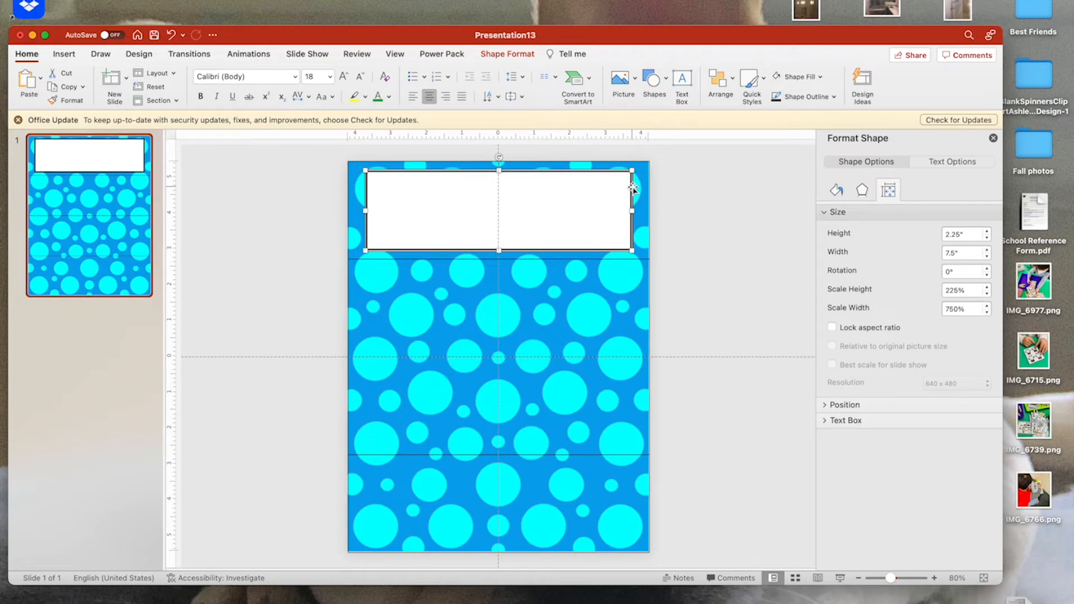
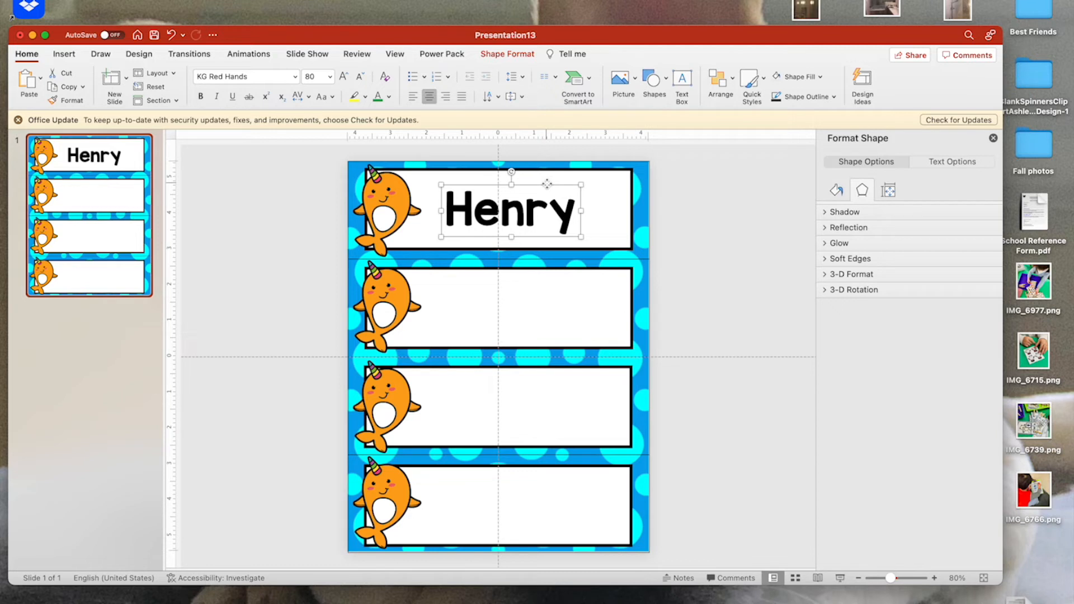
Step: Paste three copies of the top label's name text box
{"action": "key", "text": "super+v"}
{"action": "key", "text": "super+v"}
{"action": "key", "text": "super+v"}
{"action": "key", "text": "super+v"}
{"action": "key", "text": "super+v"}
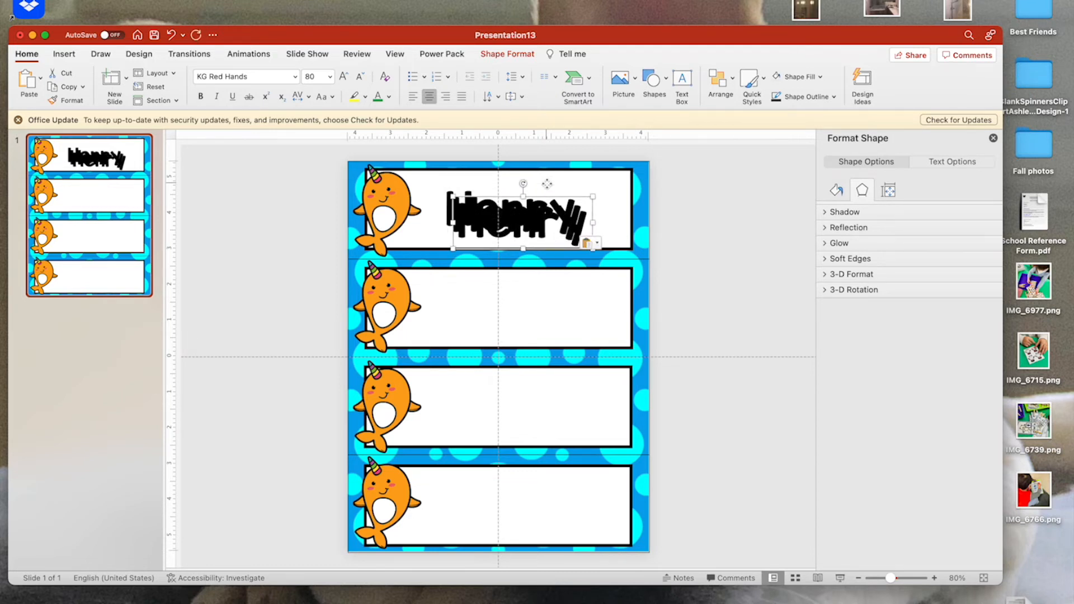
{"action": "key", "text": "super+v"}
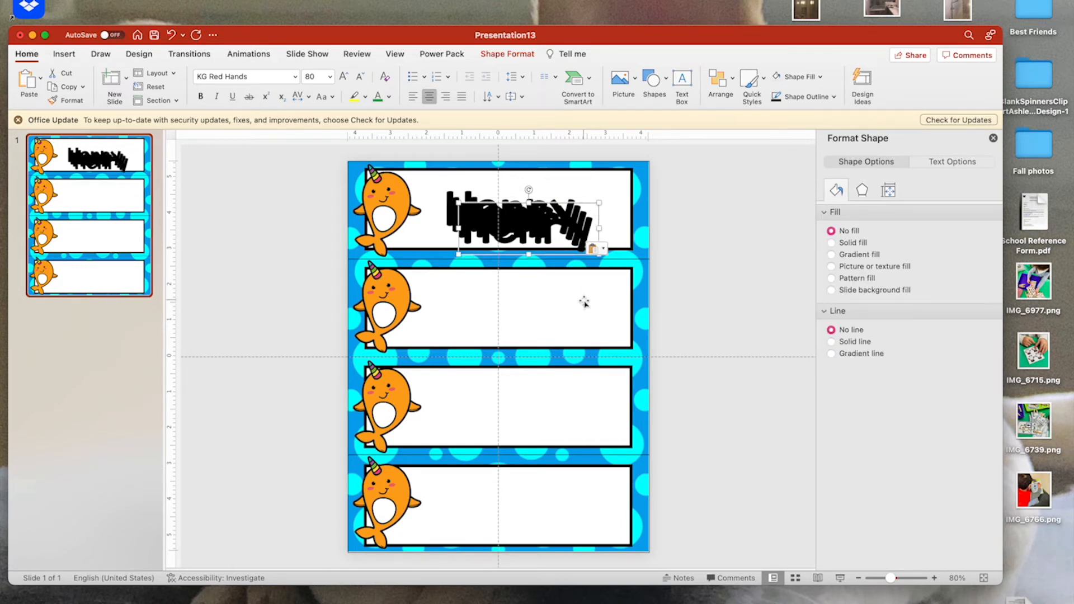
Step: Move the pasted name text boxes onto the fourth, second and third labels, one on each
{"action": "left_click_drag", "start_coordinate": [598, 212], "coordinate": [579, 495]}
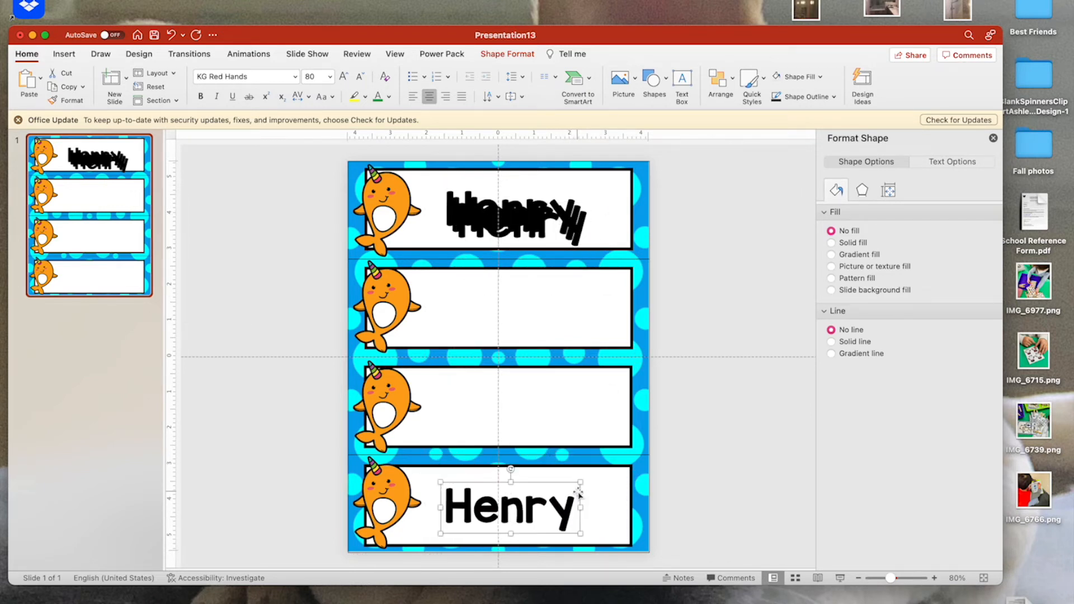
{"action": "left_click", "coordinate": [576, 214]}
{"action": "left_click_drag", "start_coordinate": [576, 214], "coordinate": [578, 296]}
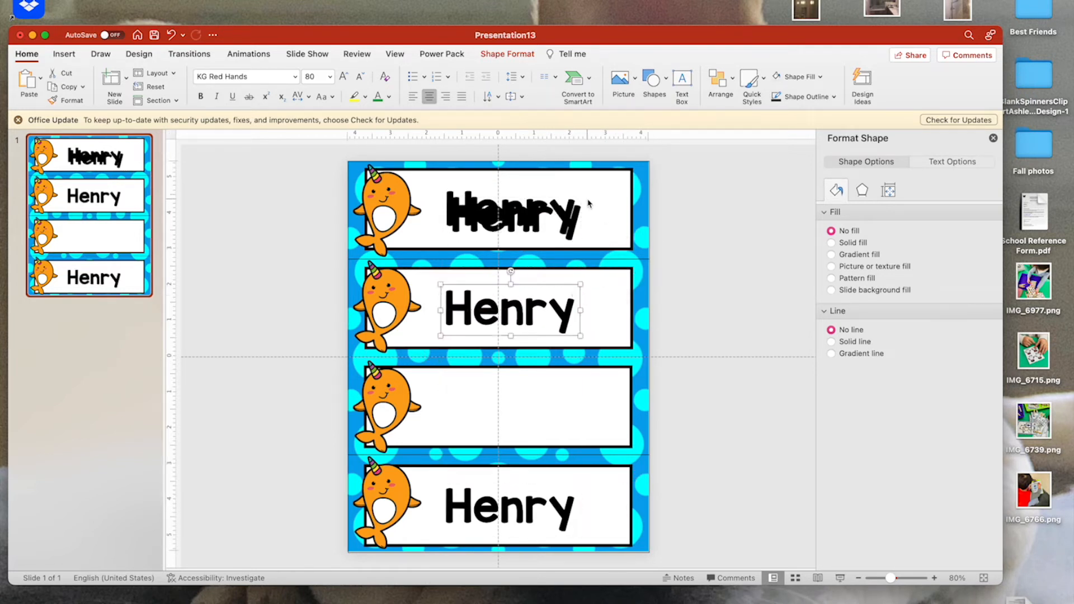
{"action": "left_click", "coordinate": [573, 216]}
{"action": "left_click_drag", "start_coordinate": [587, 207], "coordinate": [572, 391]}
Step: Fine-tune the positions of the name text boxes on the second, third and fourth labels to line up with the first
{"action": "left_click", "coordinate": [541, 297]}
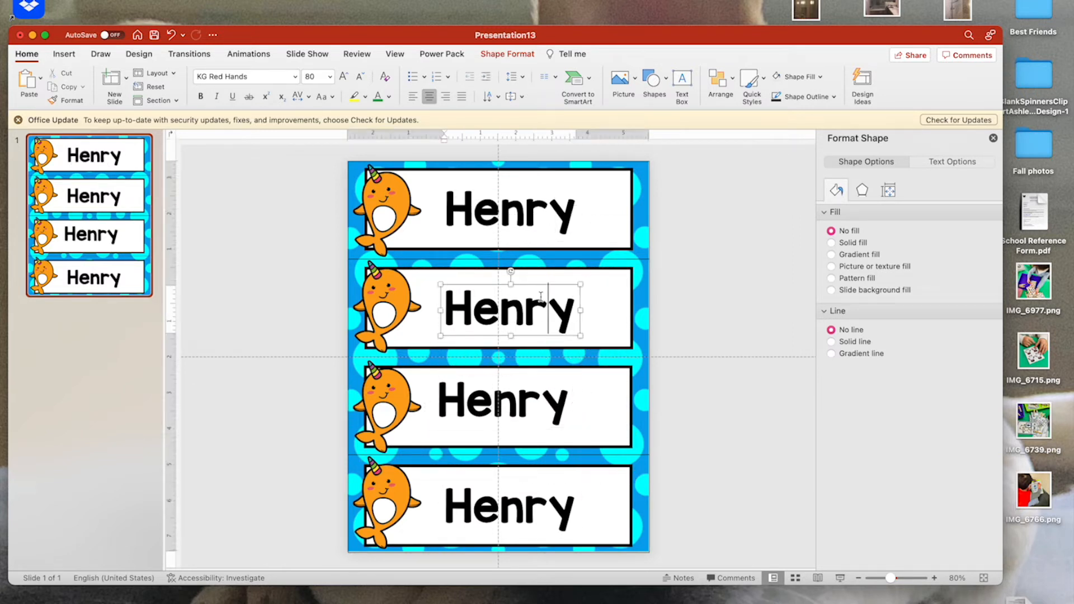
{"action": "left_click", "coordinate": [581, 296]}
{"action": "left_click_drag", "start_coordinate": [581, 295], "coordinate": [583, 297]}
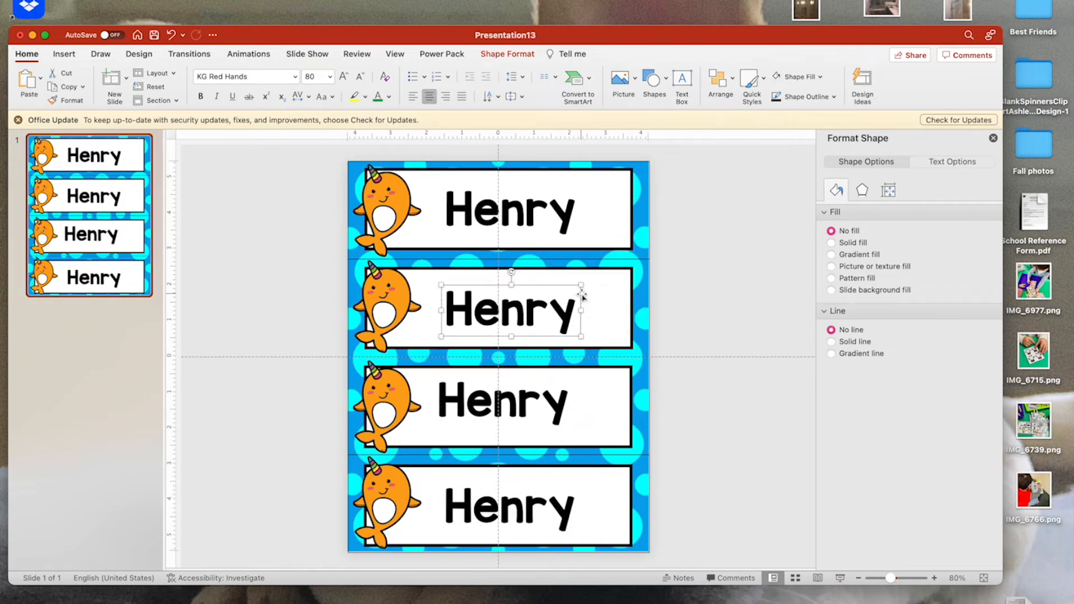
{"action": "left_click", "coordinate": [528, 407]}
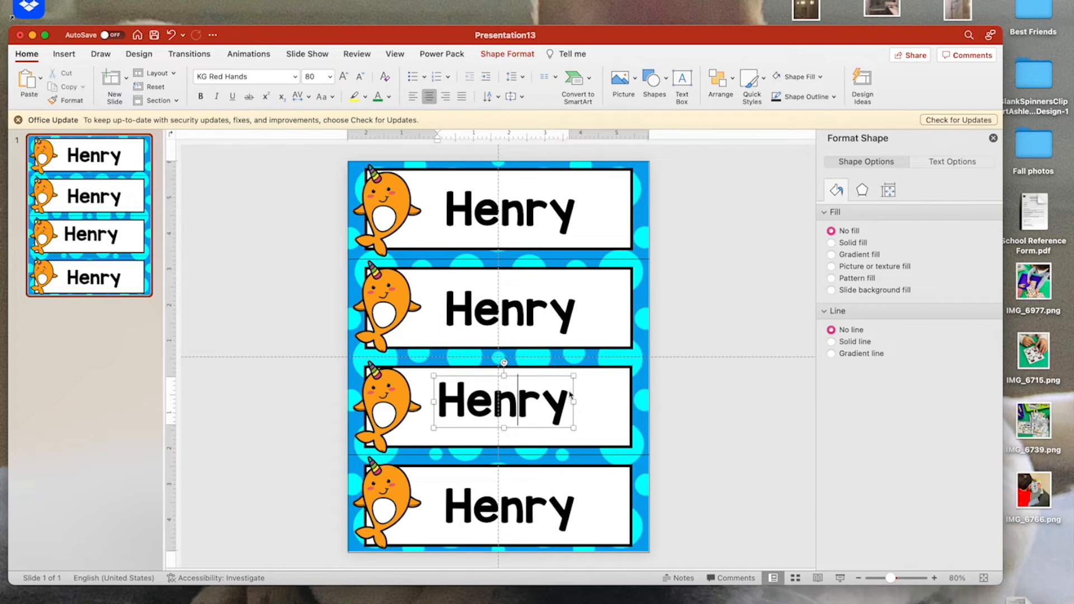
{"action": "left_click_drag", "start_coordinate": [573, 388], "coordinate": [578, 391]}
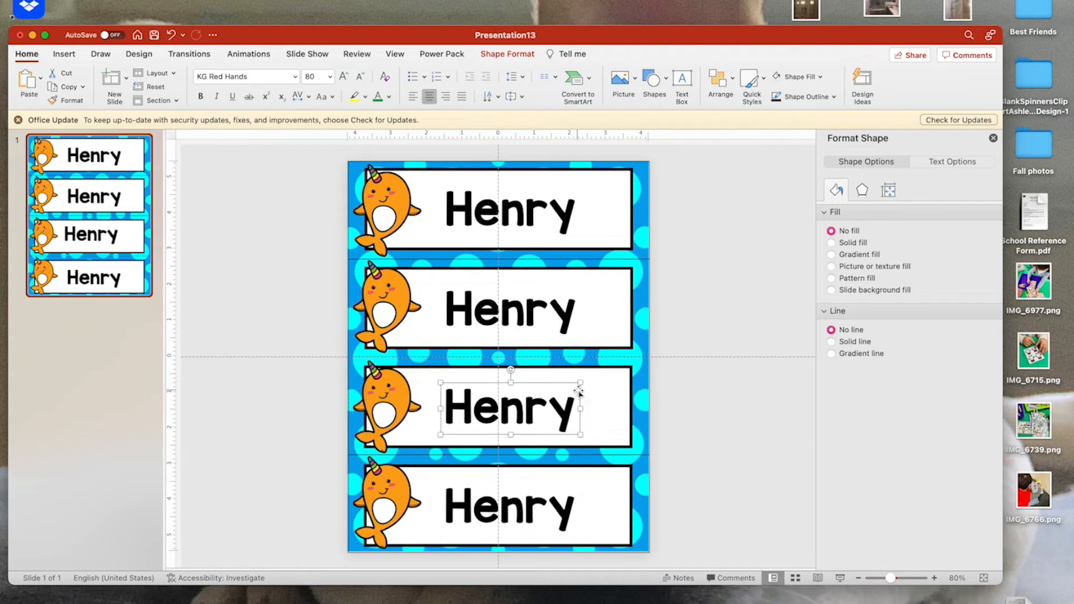
{"action": "left_click", "coordinate": [549, 502]}
{"action": "left_click", "coordinate": [580, 494]}
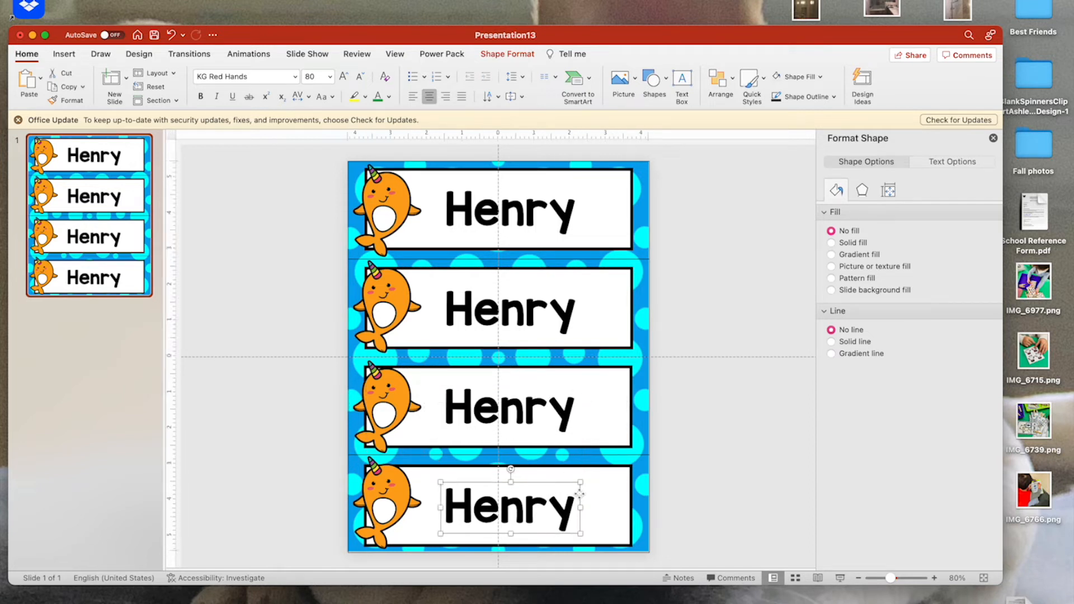
{"action": "left_click_drag", "start_coordinate": [580, 494], "coordinate": [582, 490]}
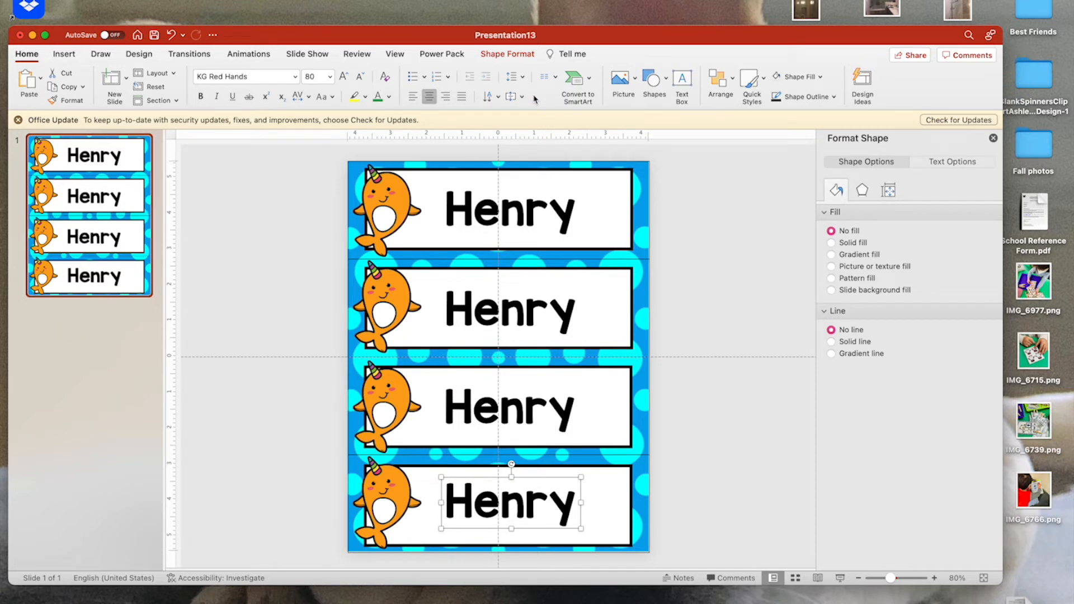
Step: Select the name text boxes on all four labels and align them by their right edges
{"action": "left_click", "coordinate": [516, 194]}
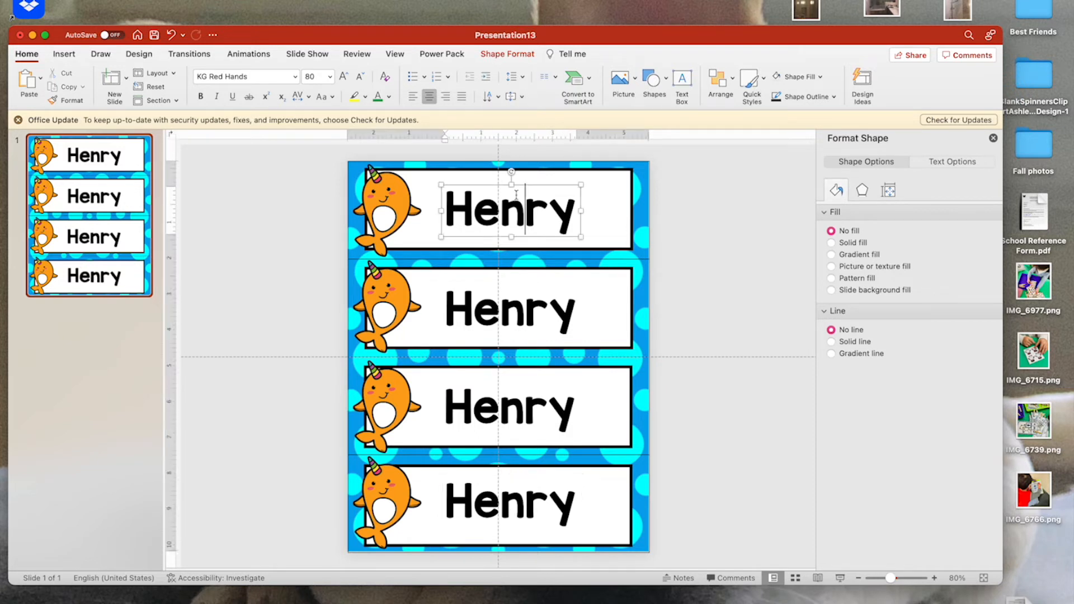
{"action": "left_click", "coordinate": [580, 194]}
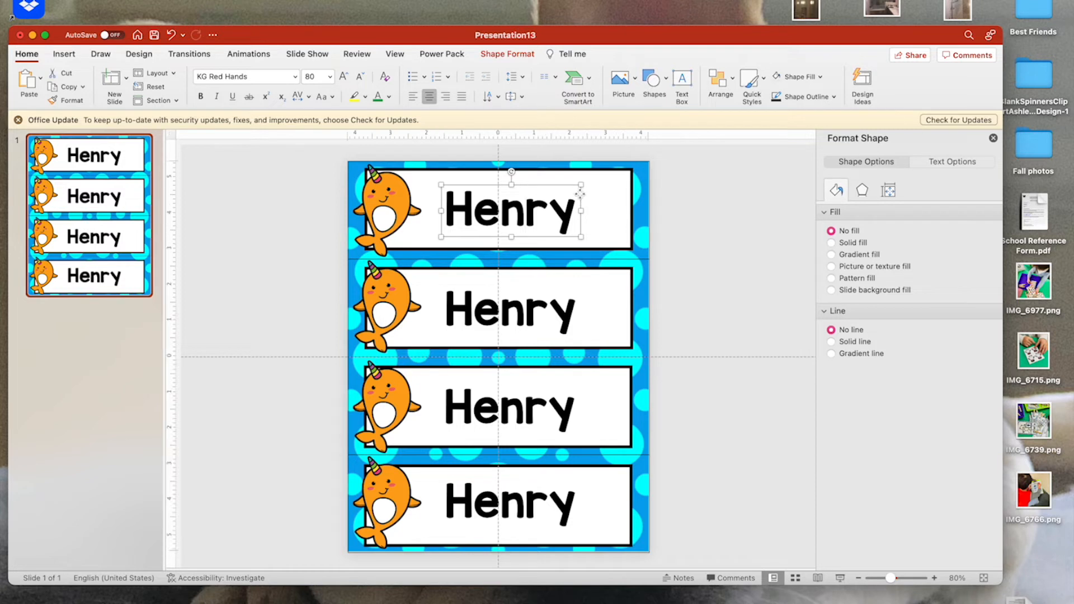
{"action": "left_click", "coordinate": [556, 303], "text": "shift"}
{"action": "left_click", "coordinate": [552, 409], "text": "shift"}
{"action": "left_click", "coordinate": [555, 500], "text": "shift"}
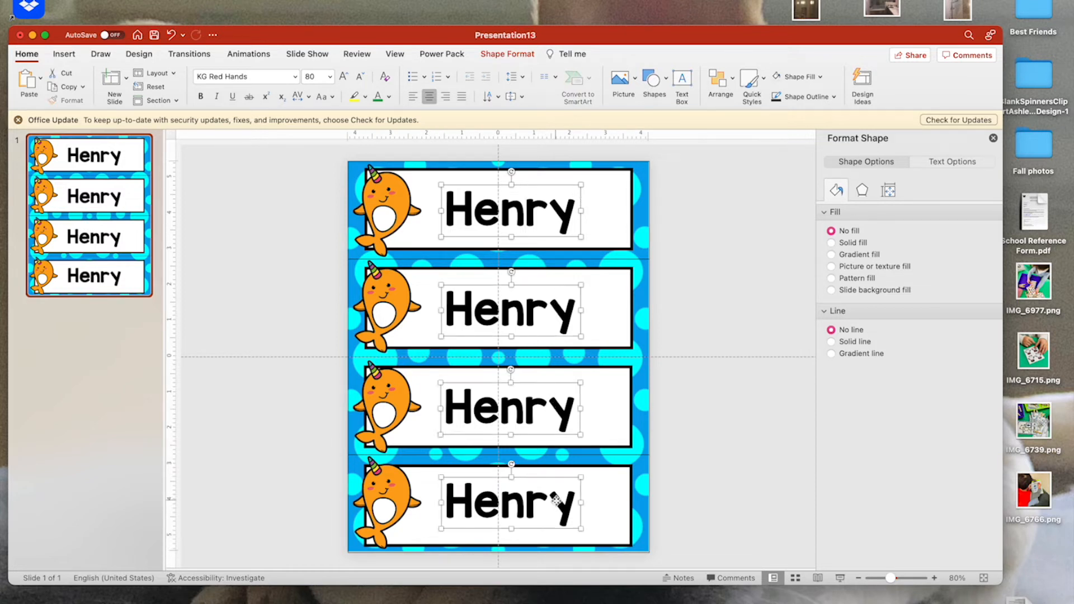
{"action": "left_click", "coordinate": [733, 81]}
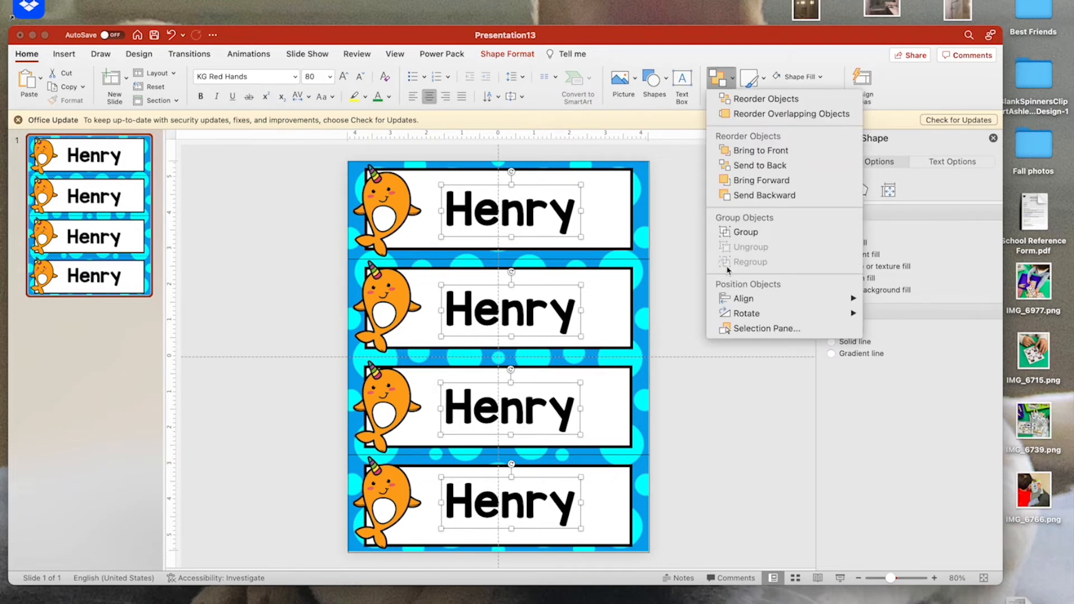
{"action": "mouse_move", "coordinate": [730, 298]}
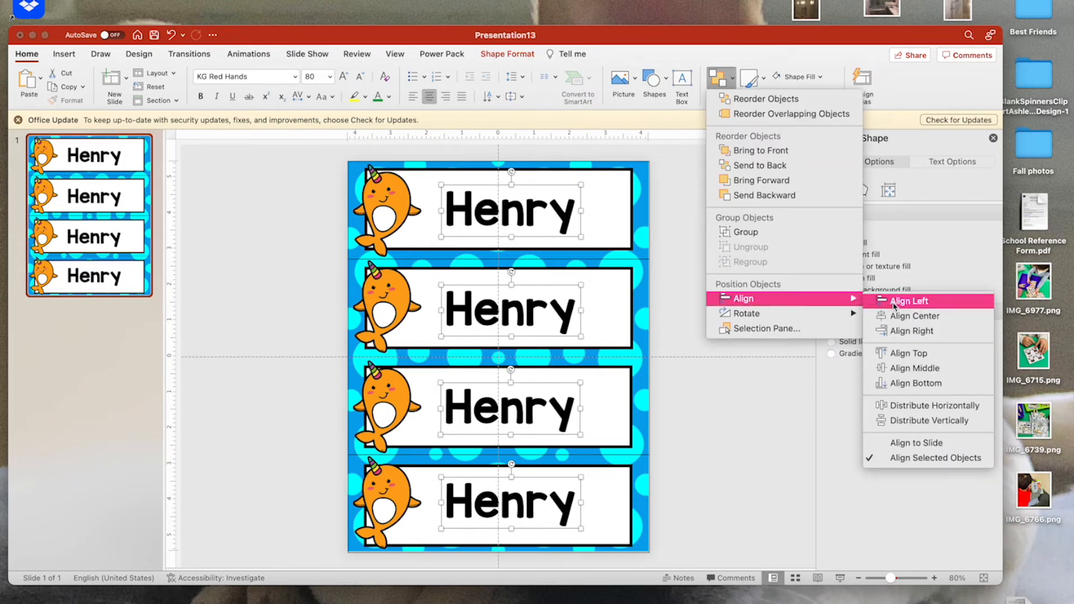
{"action": "left_click", "coordinate": [896, 331]}
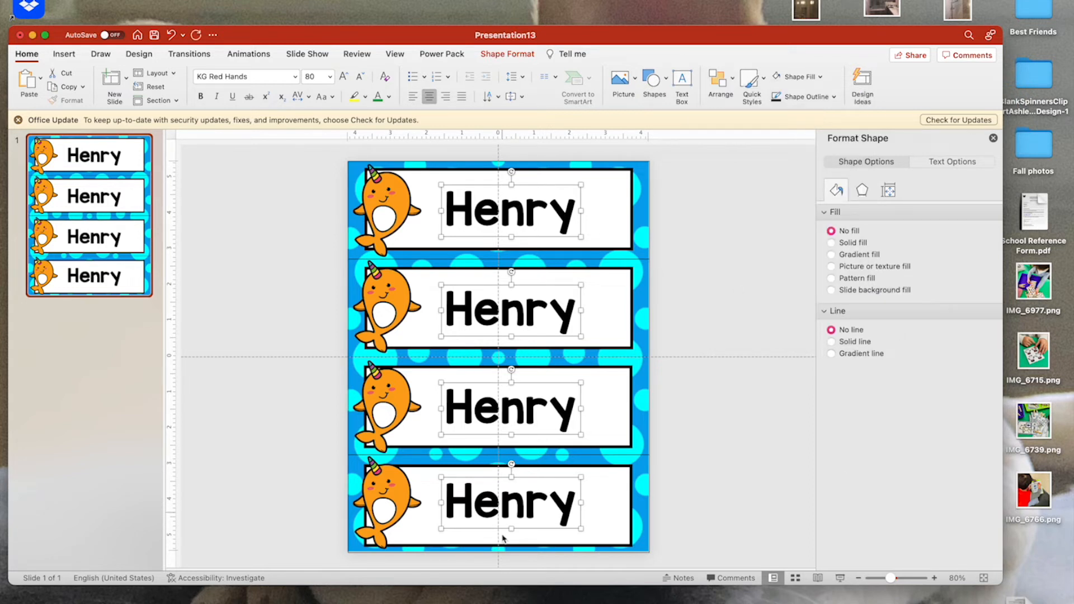
{"action": "left_click", "coordinate": [738, 346]}
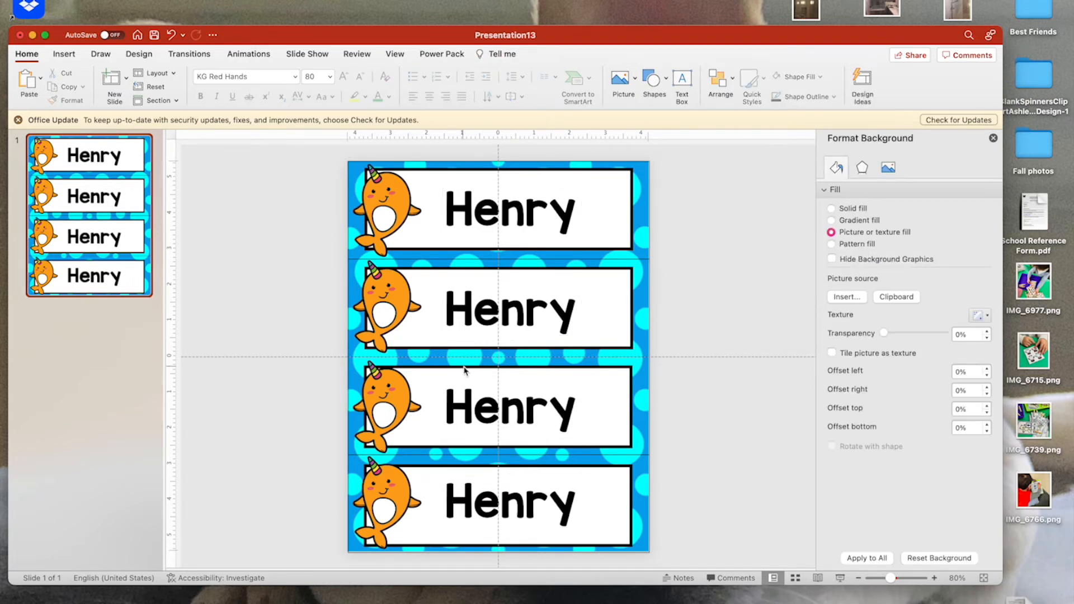
Step: Replace the name on the second label with another student's first name
{"action": "left_click", "coordinate": [575, 314]}
{"action": "double_click", "coordinate": [496, 311]}
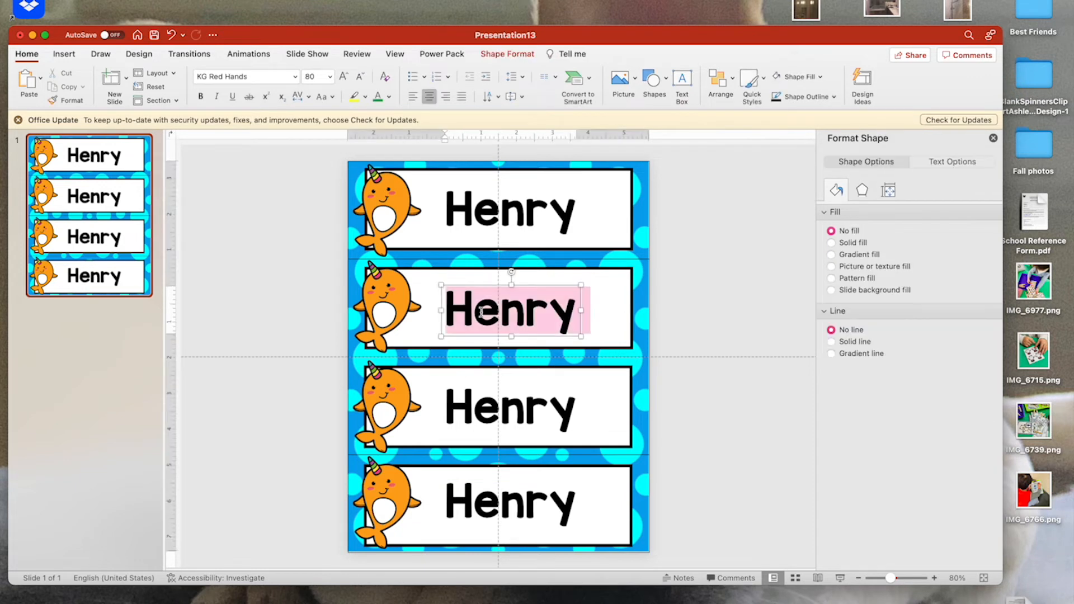
{"action": "type", "text": "Lucy"}
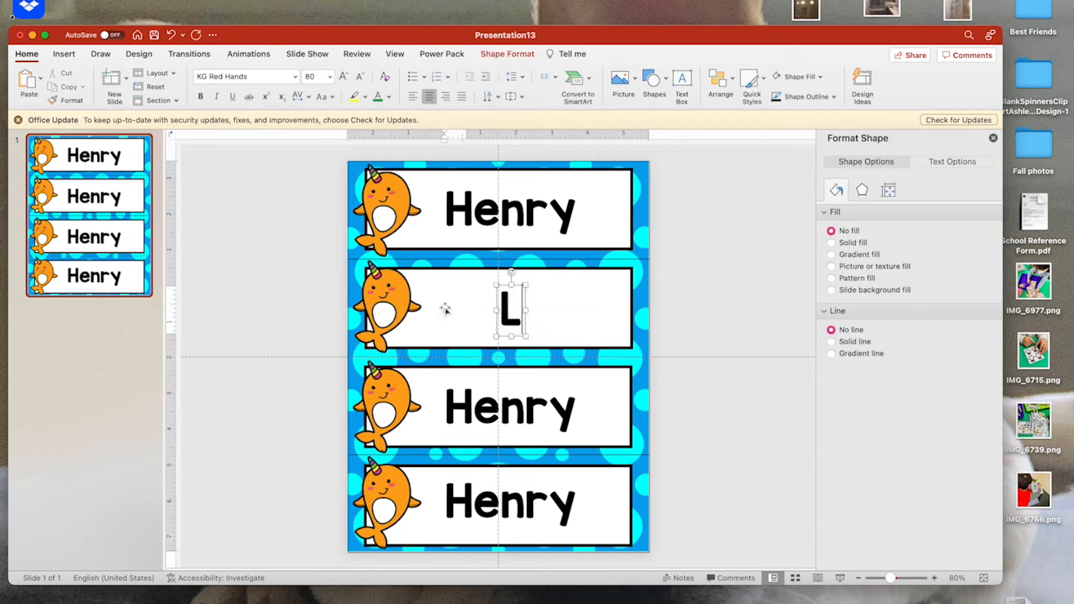
Step: Replace the name on the third label with a different student's first name
{"action": "left_click", "coordinate": [572, 406]}
{"action": "left_click_drag", "start_coordinate": [569, 408], "coordinate": [429, 407]}
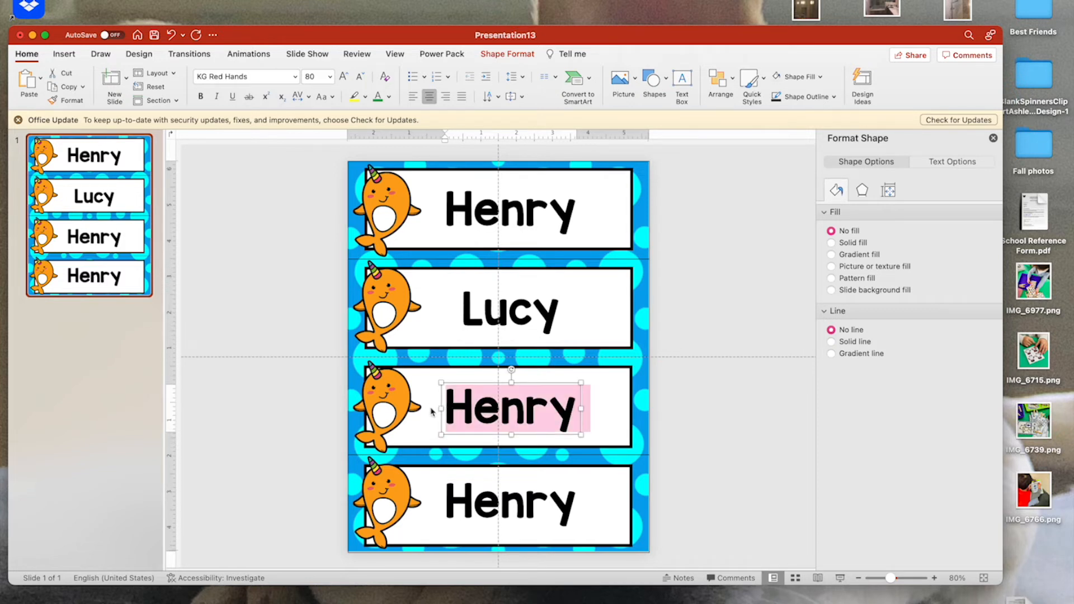
{"action": "type", "text": "Gloria"}
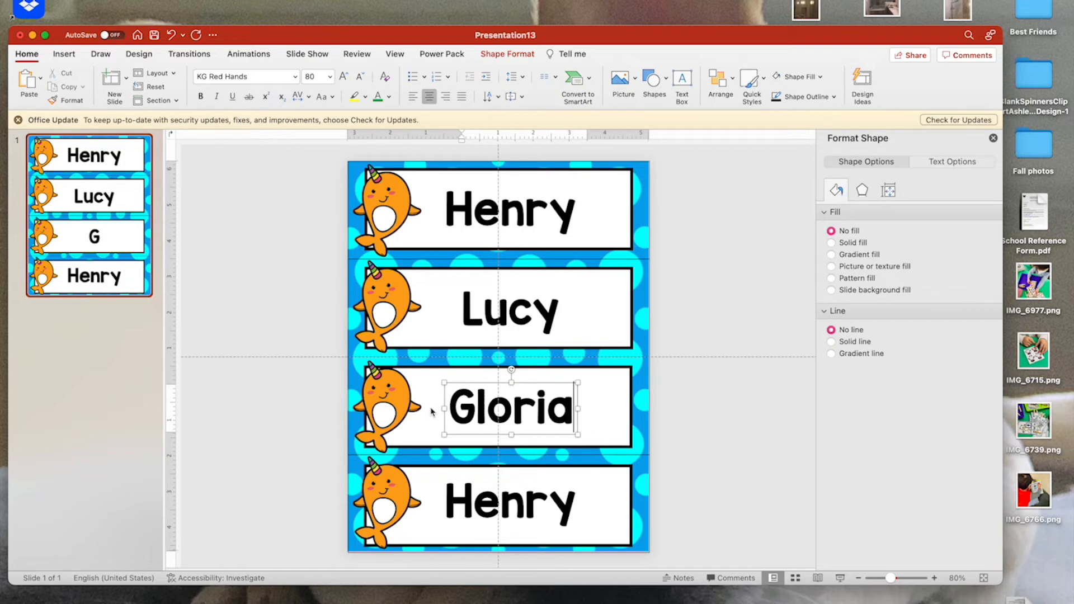
Step: Replace the name on the fourth label with a new student's first name and nudge its text box slightly lower
{"action": "left_click", "coordinate": [572, 502]}
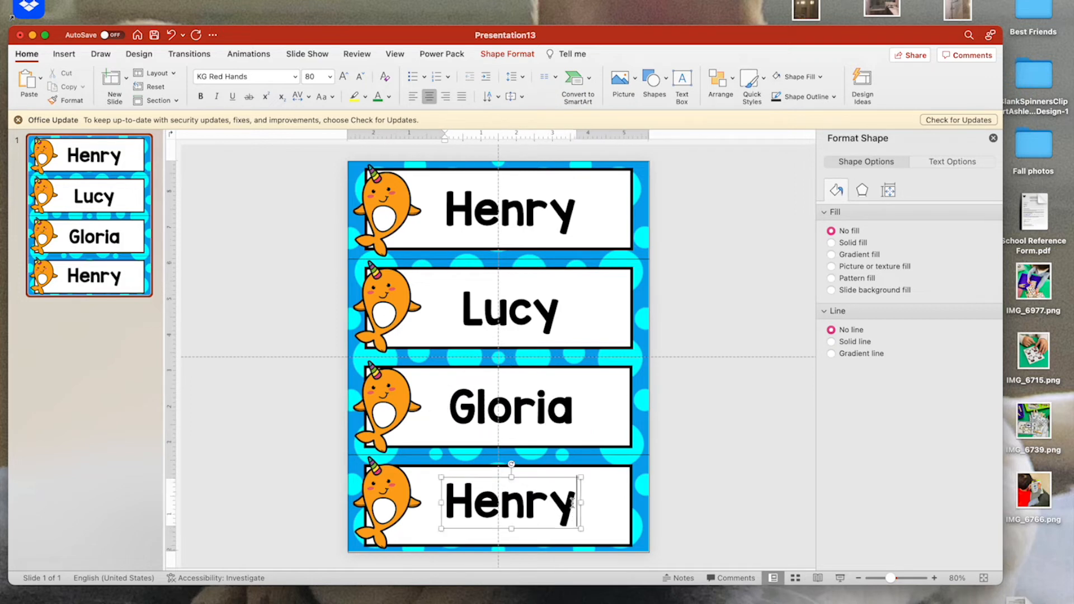
{"action": "left_click_drag", "start_coordinate": [572, 503], "coordinate": [458, 496]}
{"action": "type", "text": "J"}
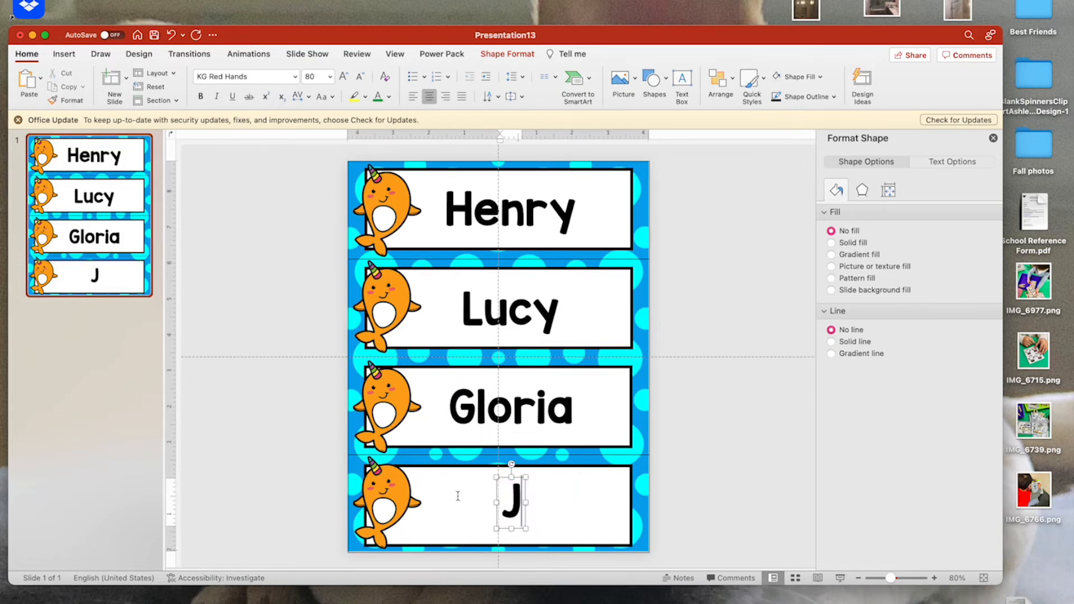
{"action": "type", "text": "ames"}
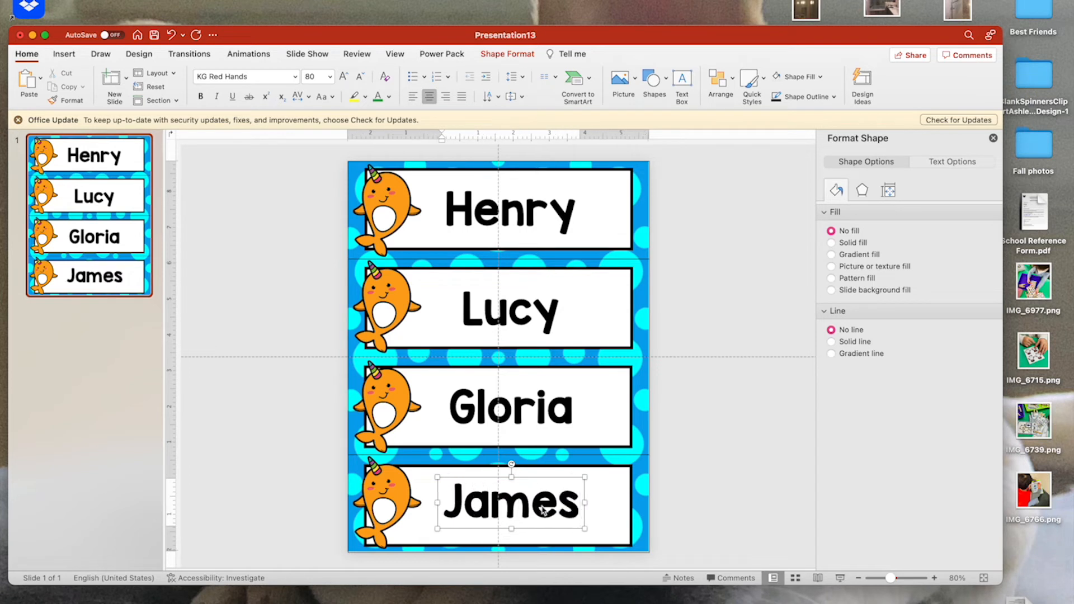
{"action": "left_click_drag", "start_coordinate": [553, 528], "coordinate": [553, 530]}
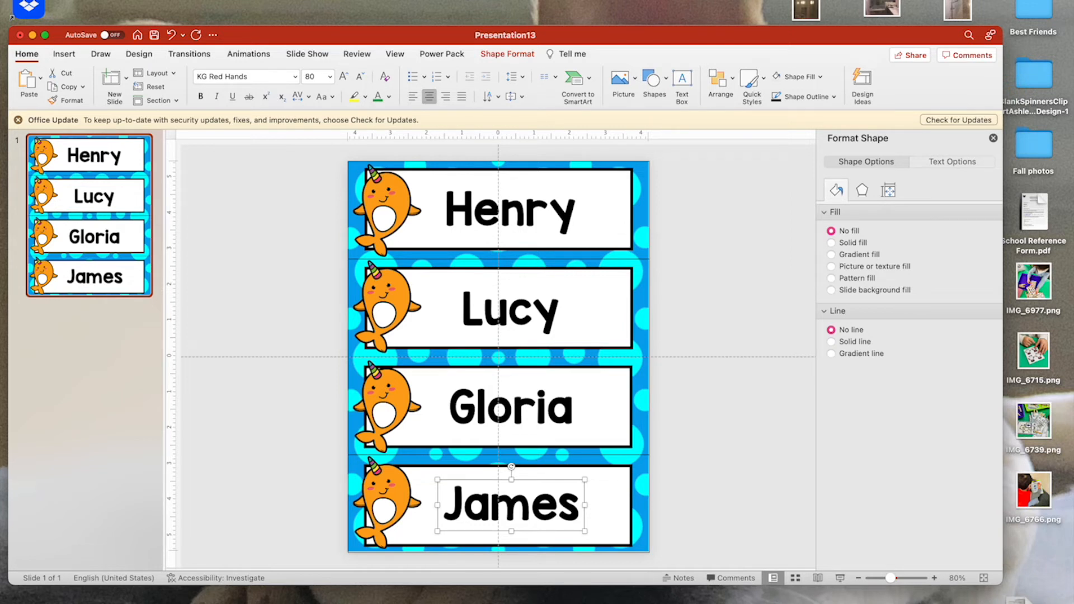
Step: Duplicate the finished slide of name labels
{"action": "left_click", "coordinate": [186, 0]}
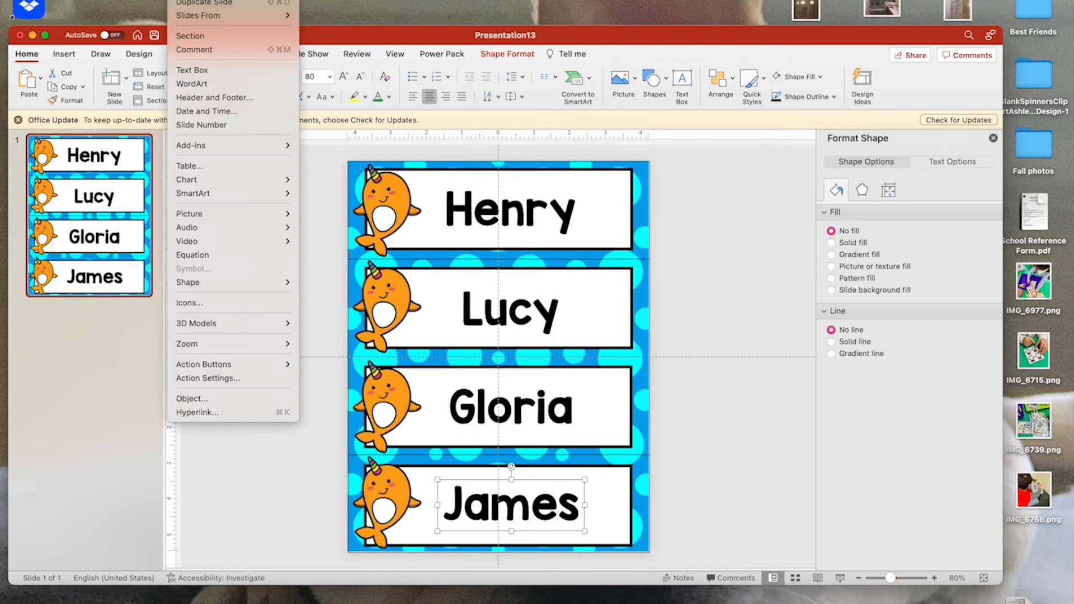
{"action": "left_click", "coordinate": [205, 2]}
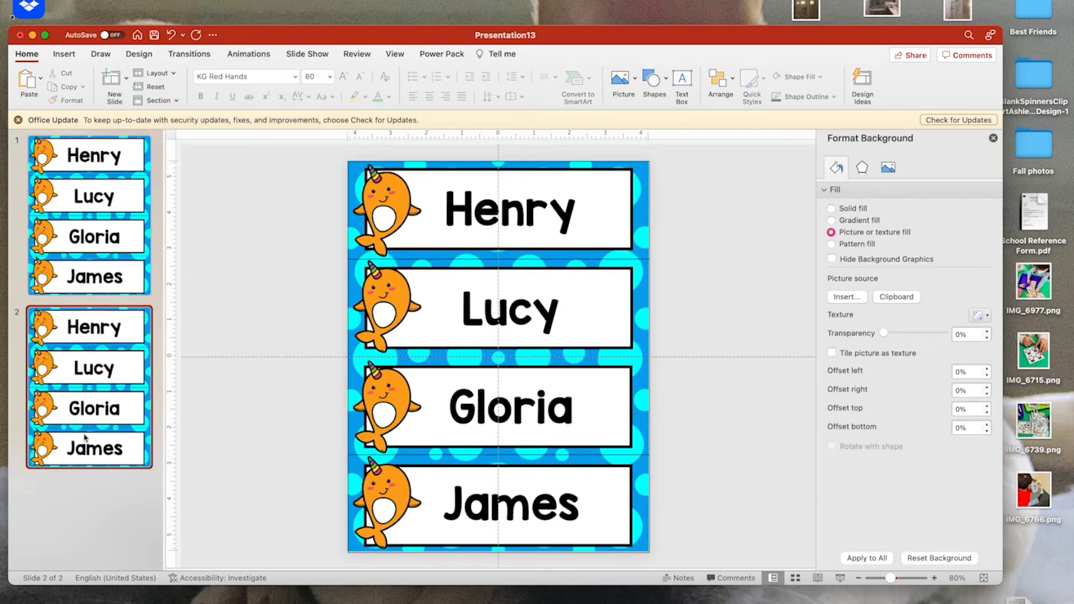
Step: Replace the name on the duplicated slide's first label with another student's first name, starting with a capital letter
{"action": "left_click", "coordinate": [571, 201]}
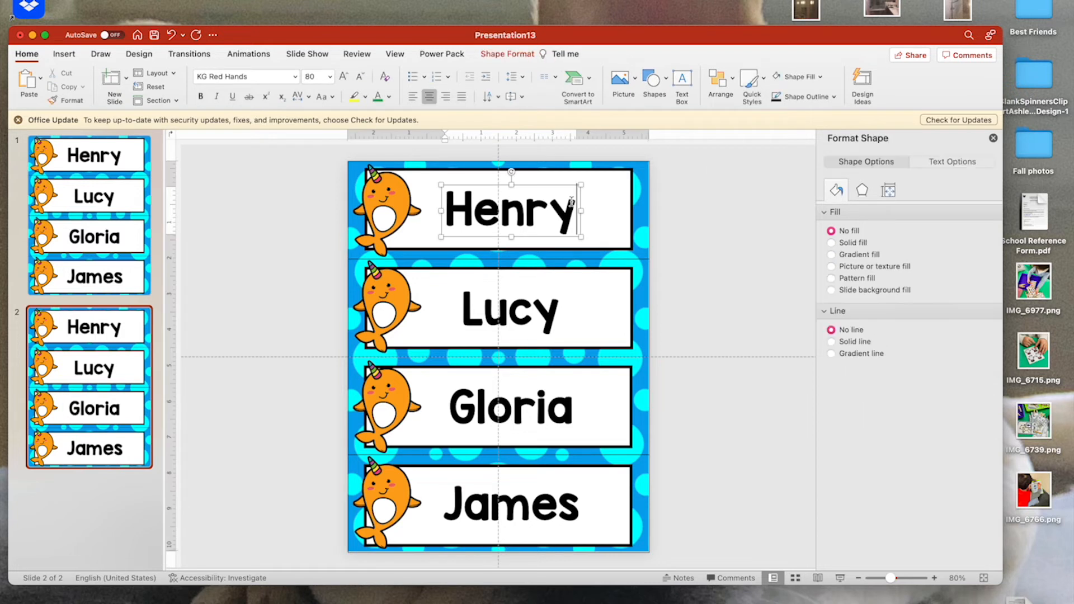
{"action": "double_click", "coordinate": [571, 202]}
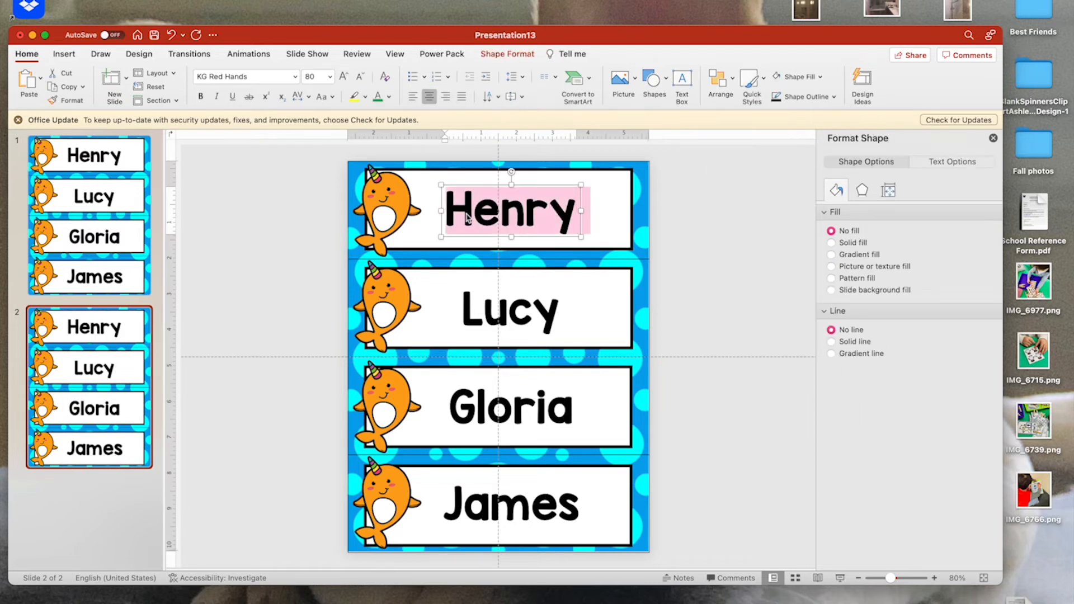
{"action": "type", "text": "sus"}
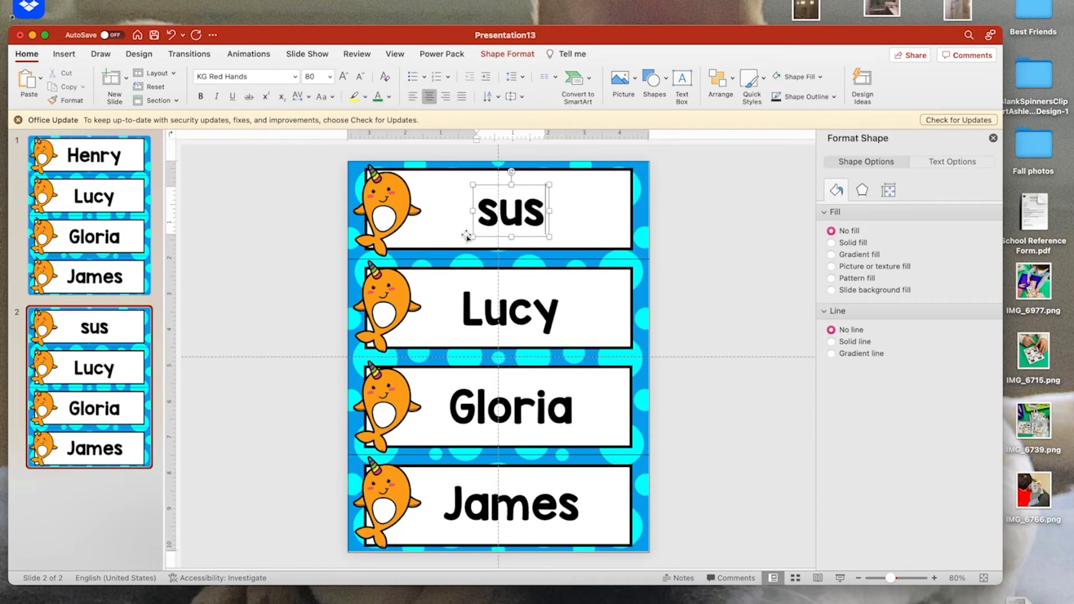
{"action": "type", "text": "ie"}
{"action": "left_click", "coordinate": [477, 214]}
{"action": "left_click_drag", "start_coordinate": [477, 215], "coordinate": [466, 216]}
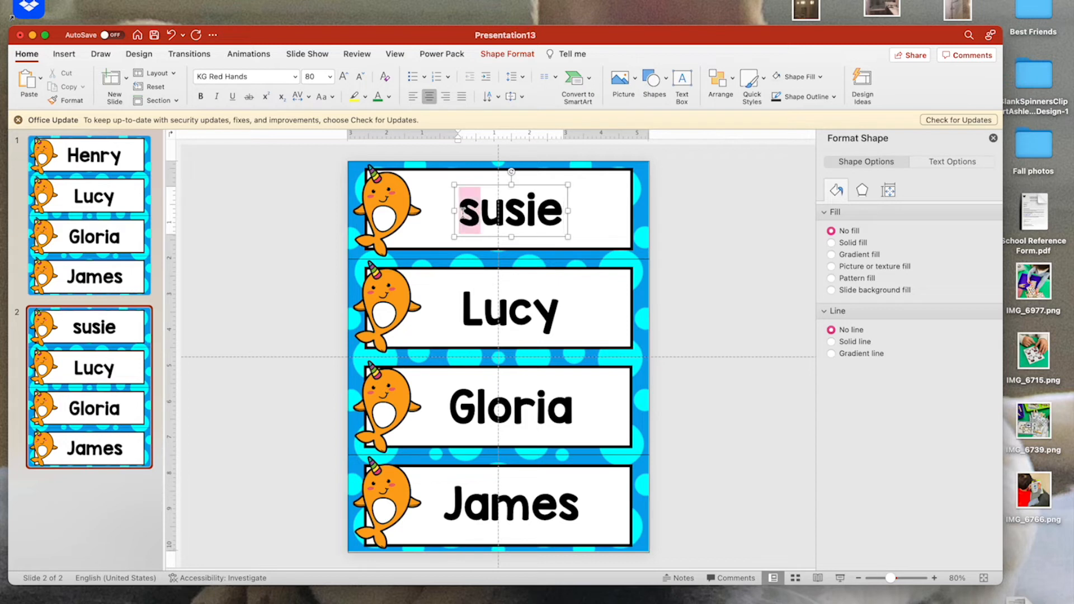
{"action": "type", "text": "S"}
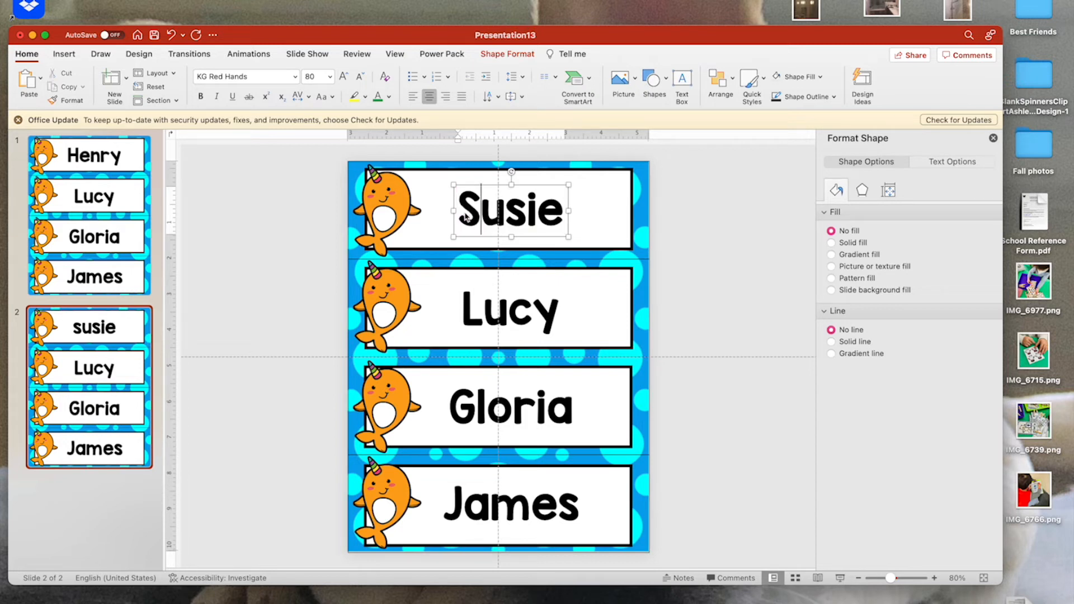
Step: Replace the names on the second slide's second and third labels with two other students' first names
{"action": "left_click_drag", "start_coordinate": [554, 305], "coordinate": [468, 307]}
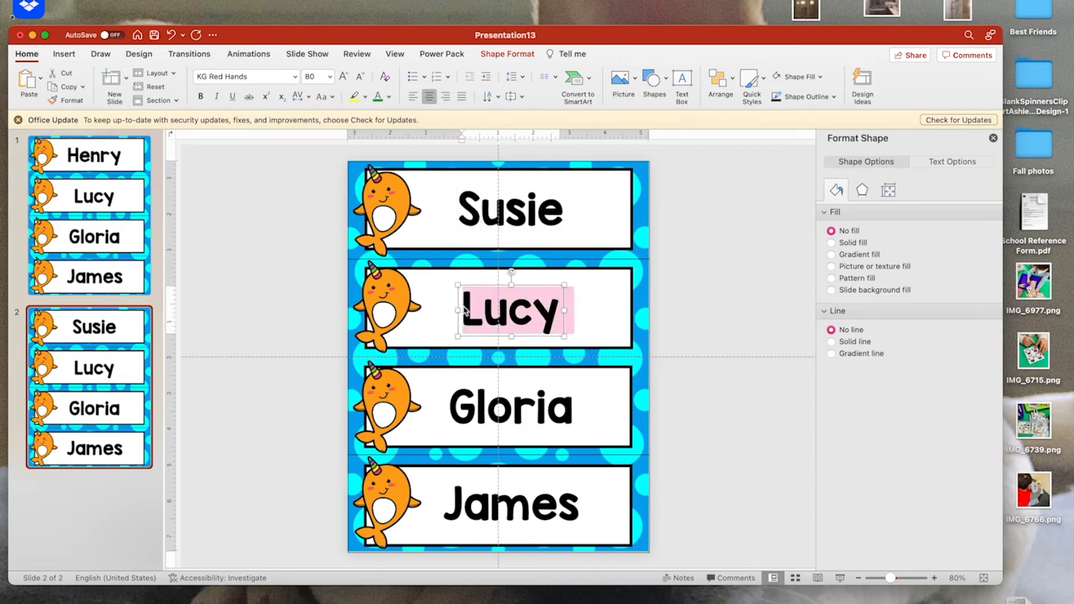
{"action": "type", "text": "Glen"}
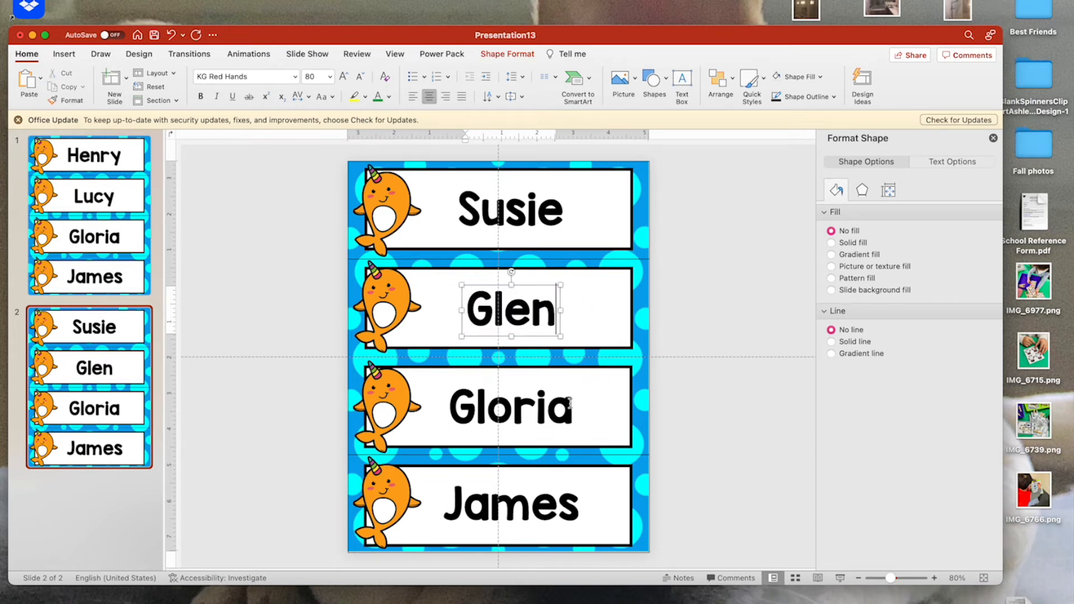
{"action": "left_click_drag", "start_coordinate": [570, 403], "coordinate": [480, 400]}
{"action": "type", "text": "Betty"}
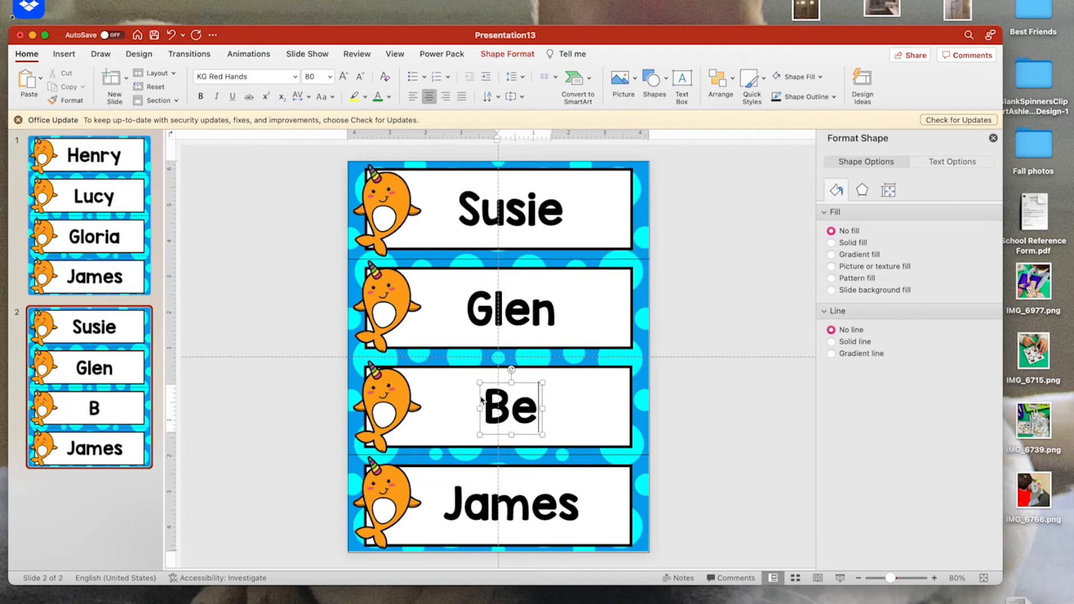
Step: Replace the name on the second slide's fourth label with a new student's first name
{"action": "left_click", "coordinate": [584, 505]}
{"action": "left_click_drag", "start_coordinate": [585, 505], "coordinate": [451, 506]}
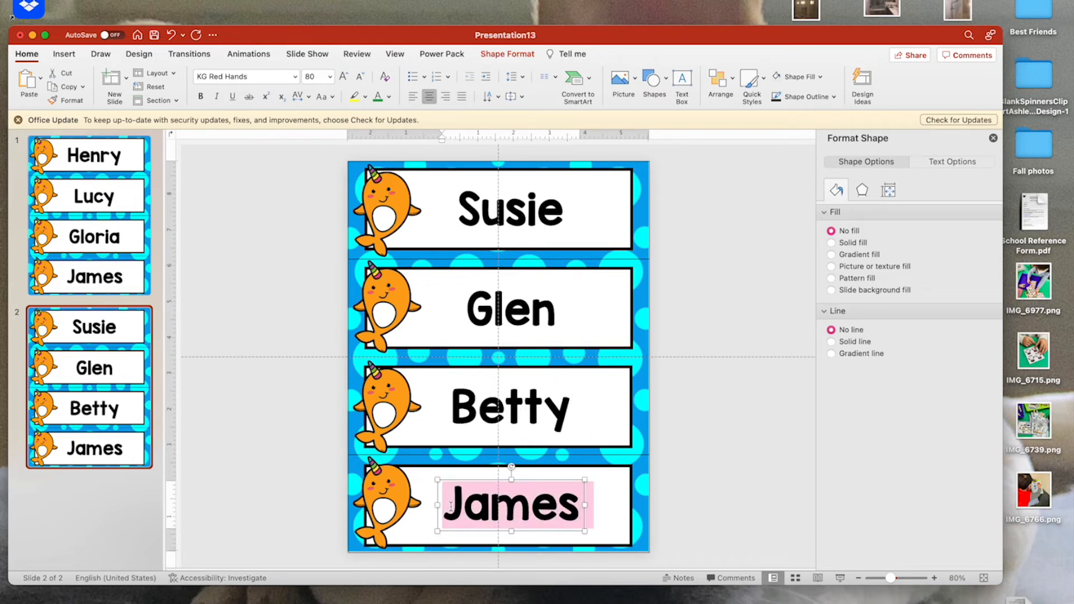
{"action": "type", "text": "George"}
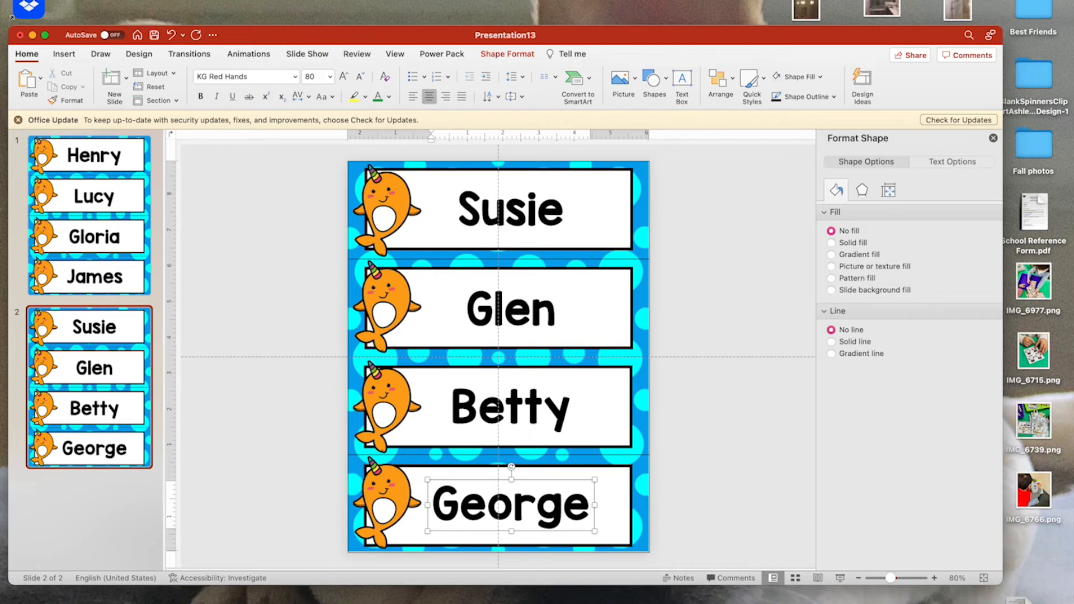
Step: Duplicate the second label slide and replace the first label's text on the copy with "Wednesday"
{"action": "left_click", "coordinate": [190, 1]}
{"action": "left_click", "coordinate": [190, 3]}
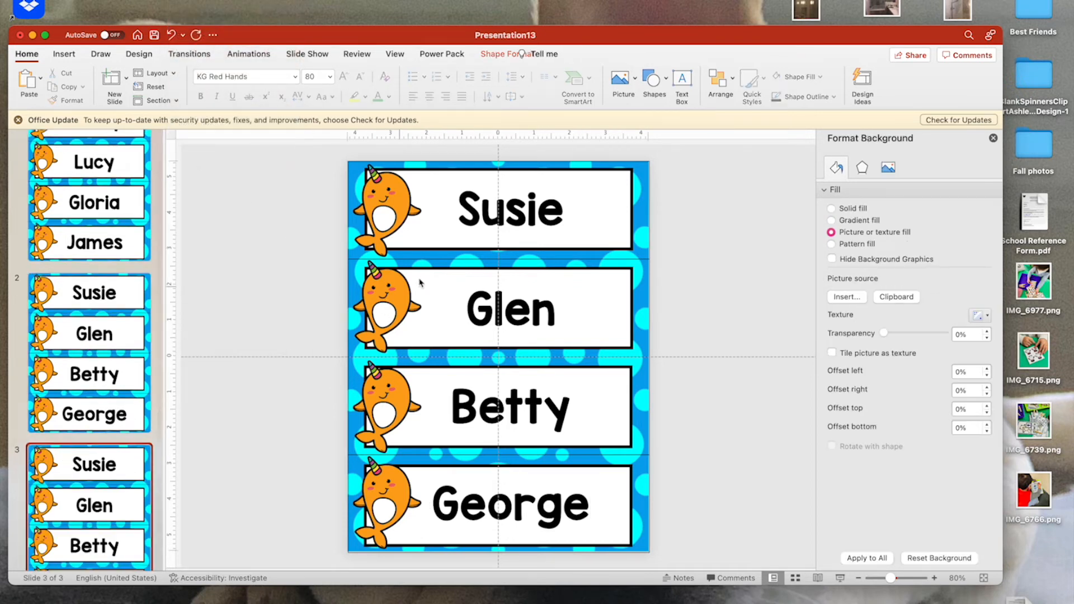
{"action": "left_click", "coordinate": [561, 212]}
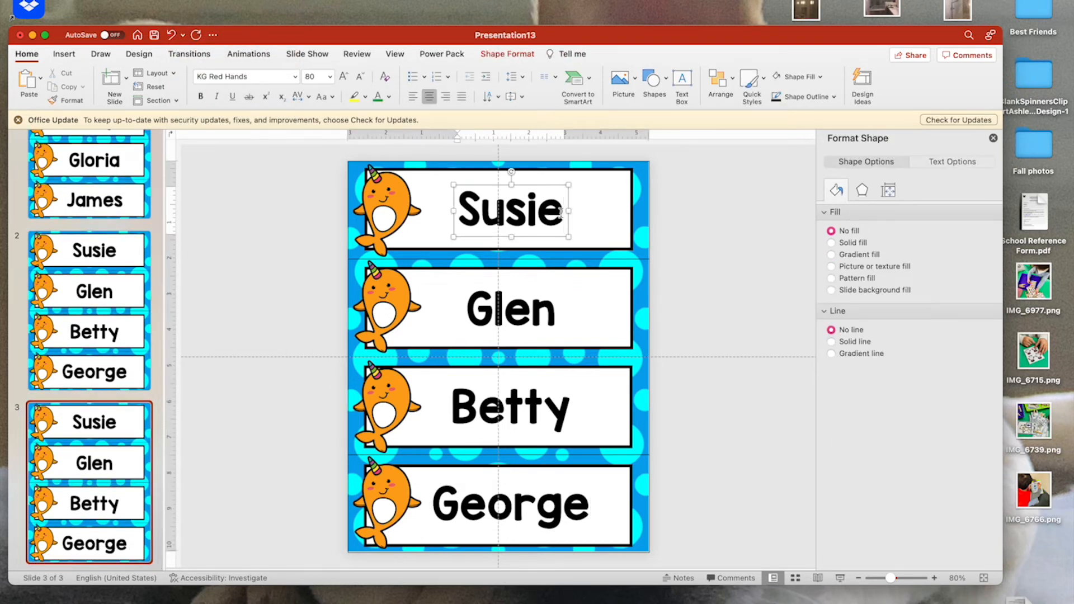
{"action": "double_click", "coordinate": [487, 217]}
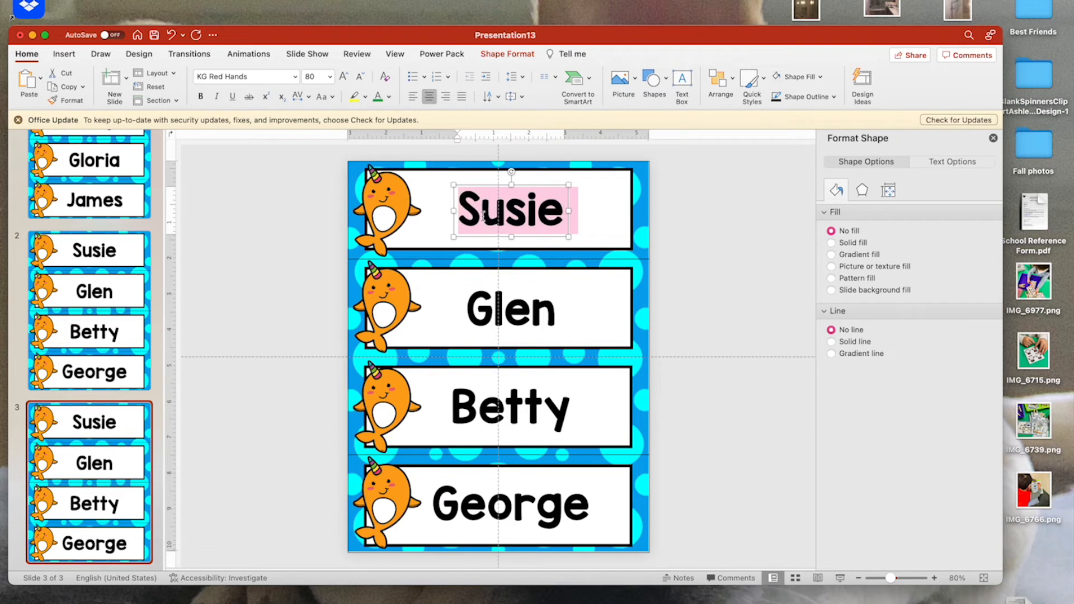
{"action": "type", "text": "Wednes"}
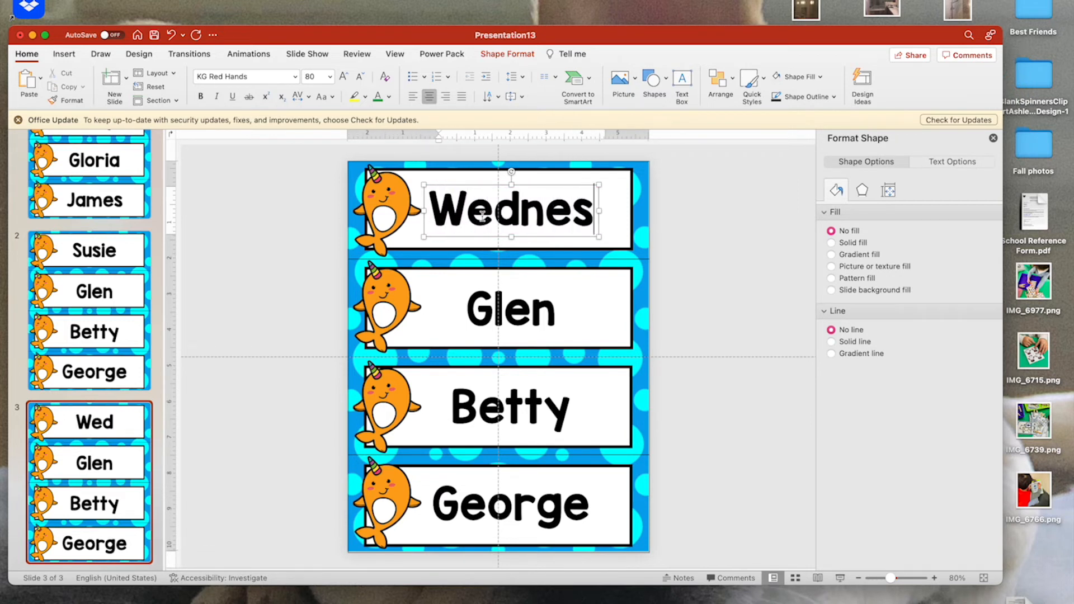
{"action": "type", "text": "day"}
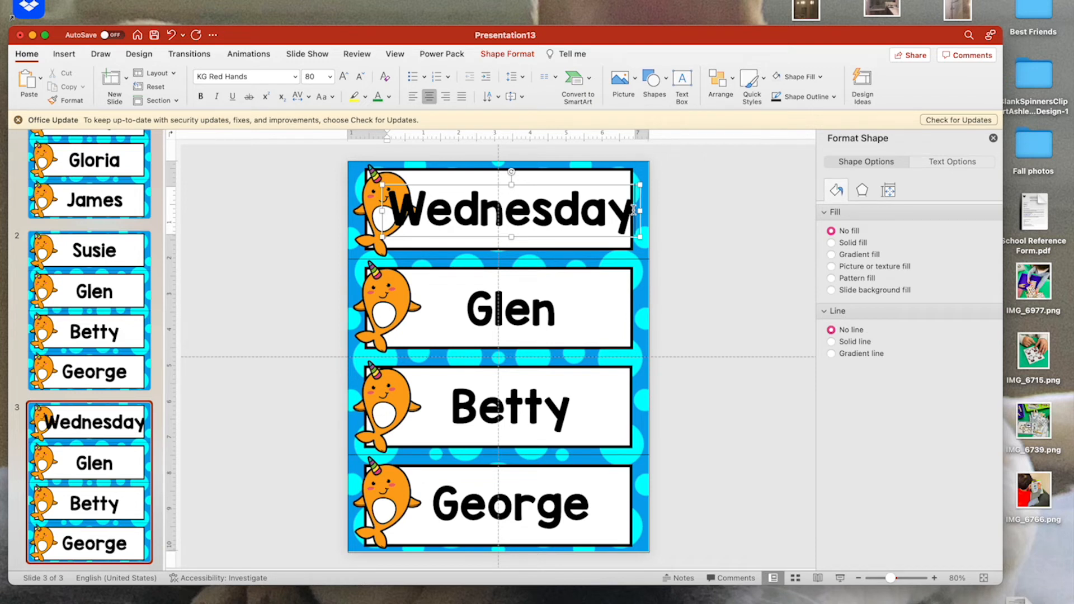
Step: Set the "Wednesday" text to font size 66 and shift its text box right and slightly down, clear of the narwhal
{"action": "key", "text": "super+a"}
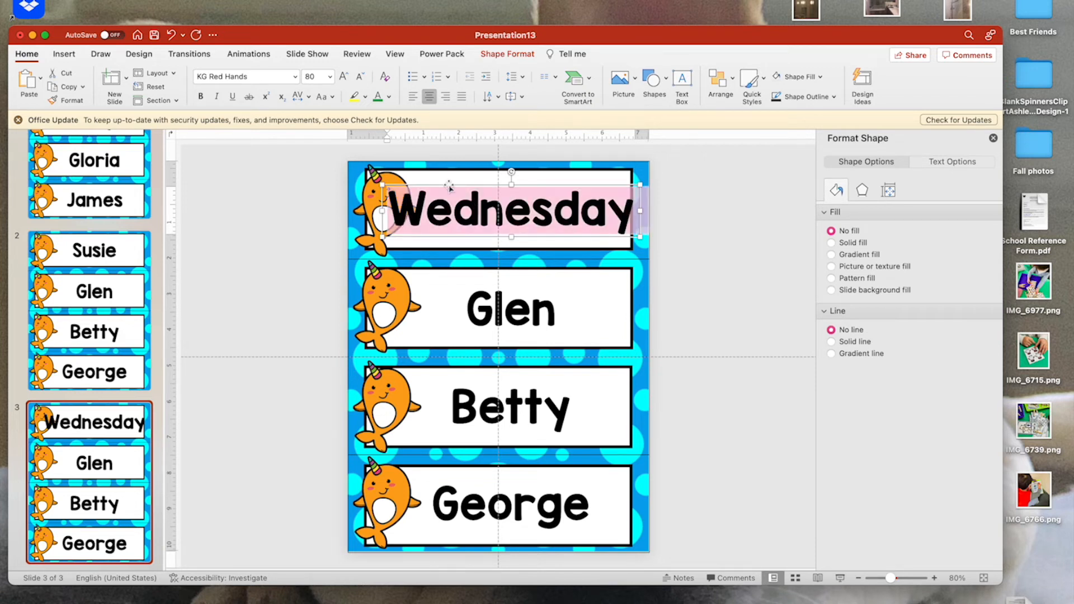
{"action": "left_click", "coordinate": [330, 77]}
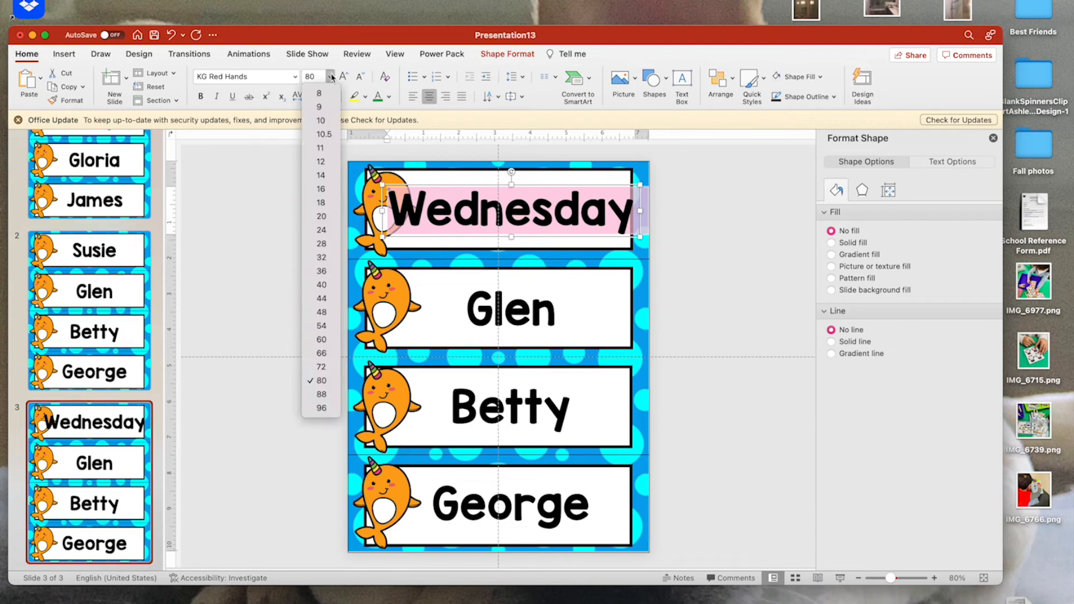
{"action": "left_click", "coordinate": [325, 354]}
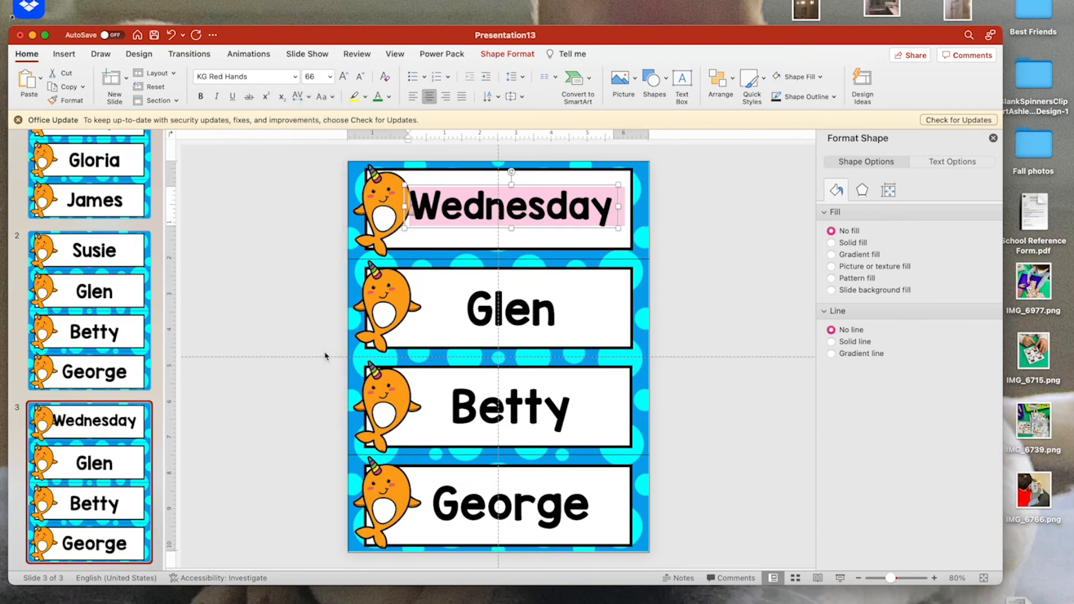
{"action": "left_click", "coordinate": [562, 226]}
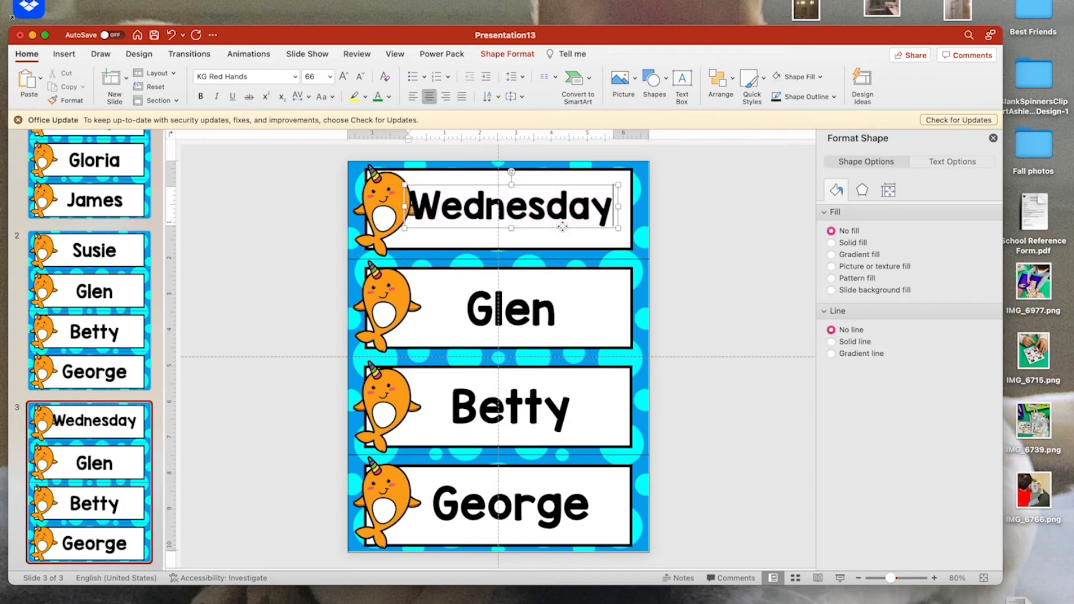
{"action": "left_click_drag", "start_coordinate": [562, 226], "coordinate": [574, 234]}
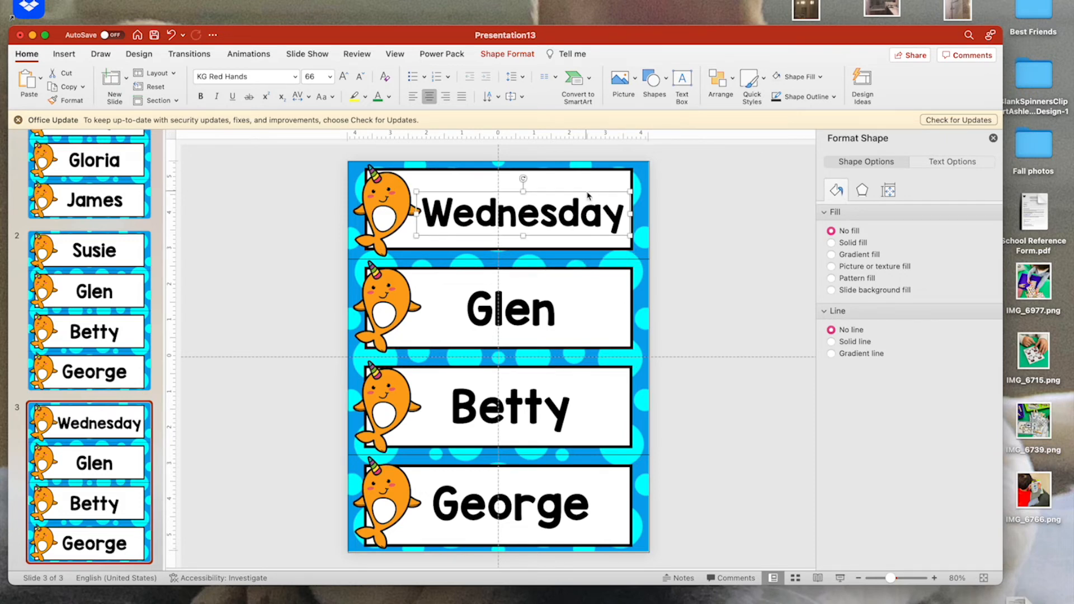
{"action": "key", "text": "super+z"}
{"action": "key", "text": "super+z"}
{"action": "key", "text": "super+z"}
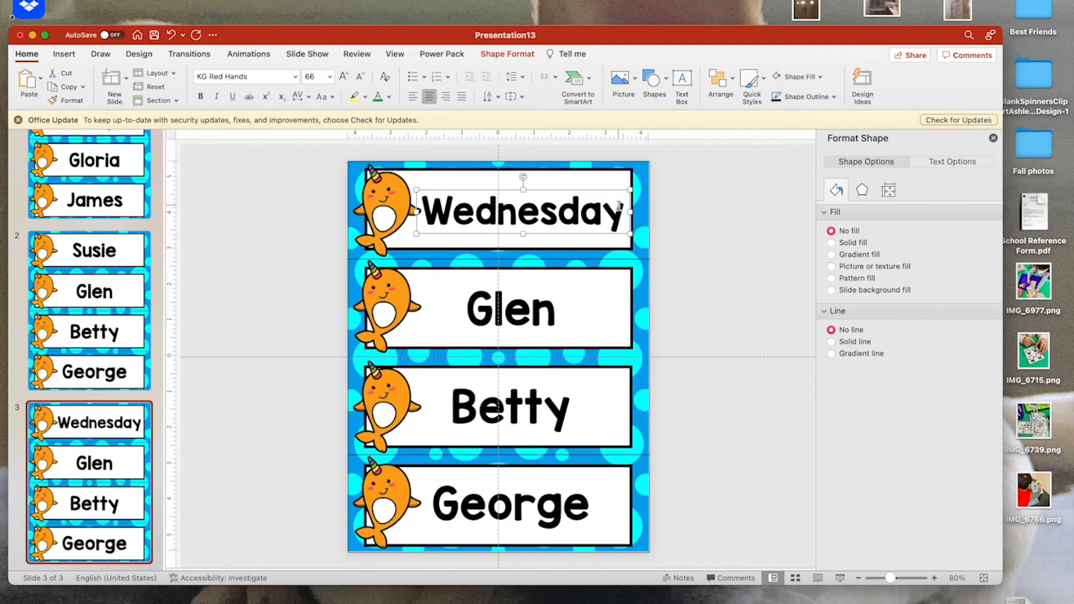
Step: Replace the text on the third slide's second label with "Tuesday"
{"action": "left_click", "coordinate": [554, 307]}
{"action": "left_click_drag", "start_coordinate": [551, 307], "coordinate": [490, 304]}
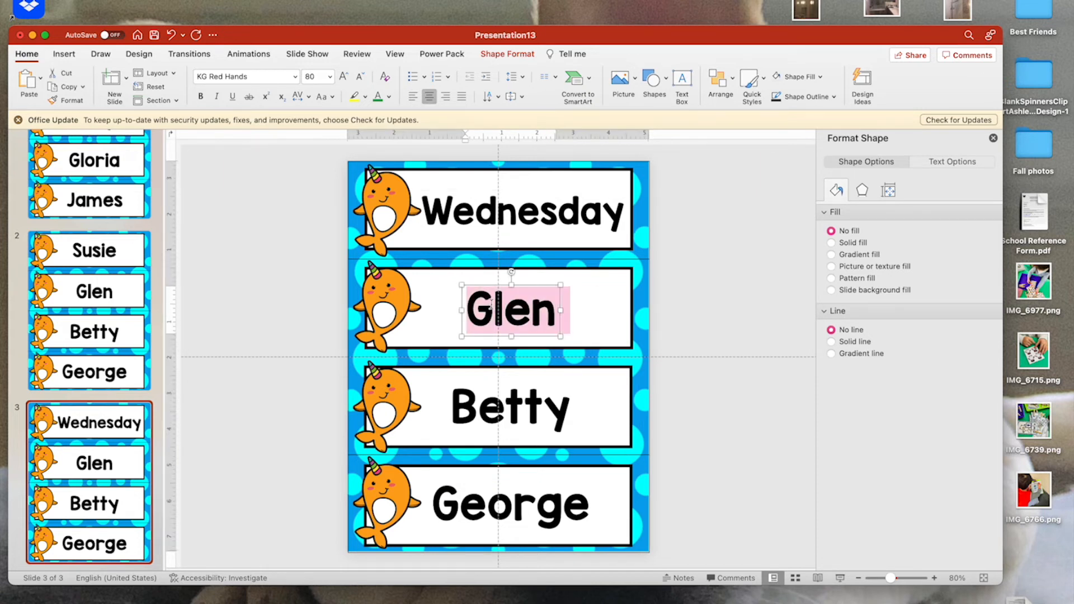
{"action": "type", "text": "Tuesday"}
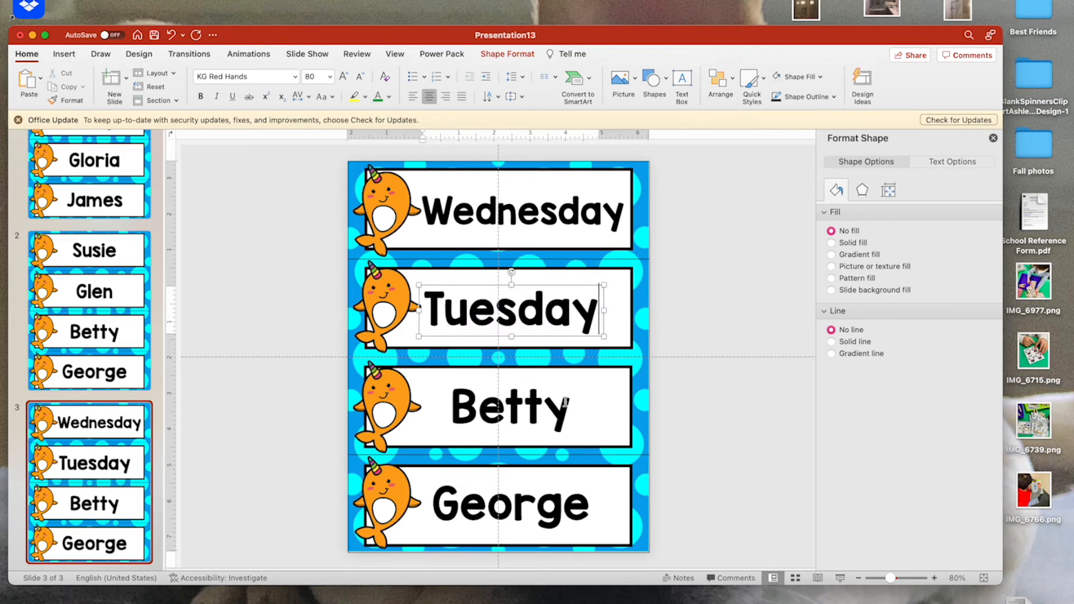
Step: Replace the names on the third slide's third and fourth labels with two new students' first names
{"action": "left_click_drag", "start_coordinate": [565, 401], "coordinate": [484, 399]}
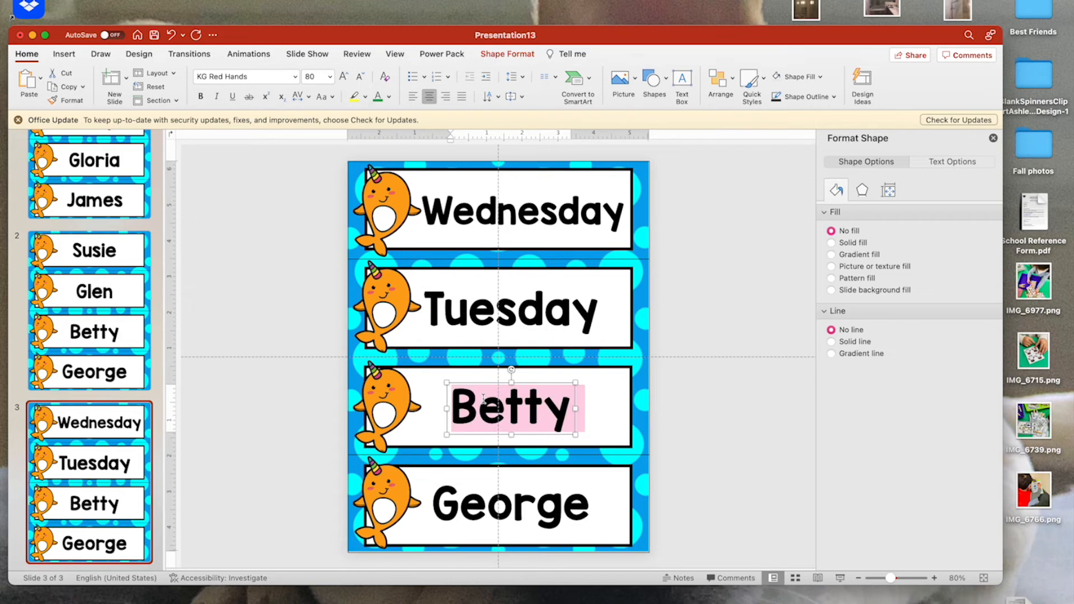
{"action": "type", "text": "Lottie"}
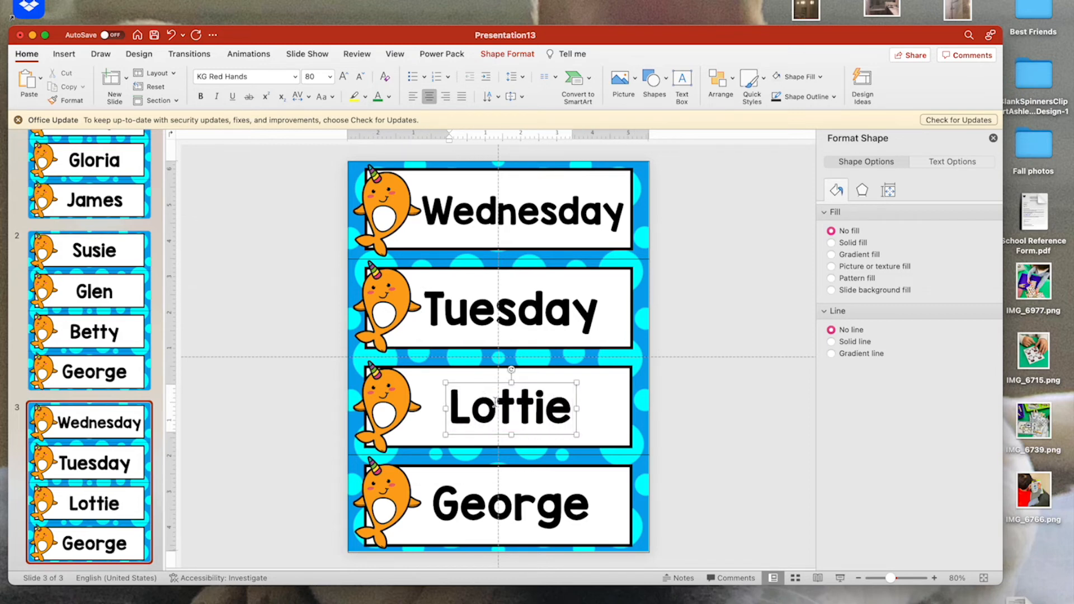
{"action": "double_click", "coordinate": [473, 490]}
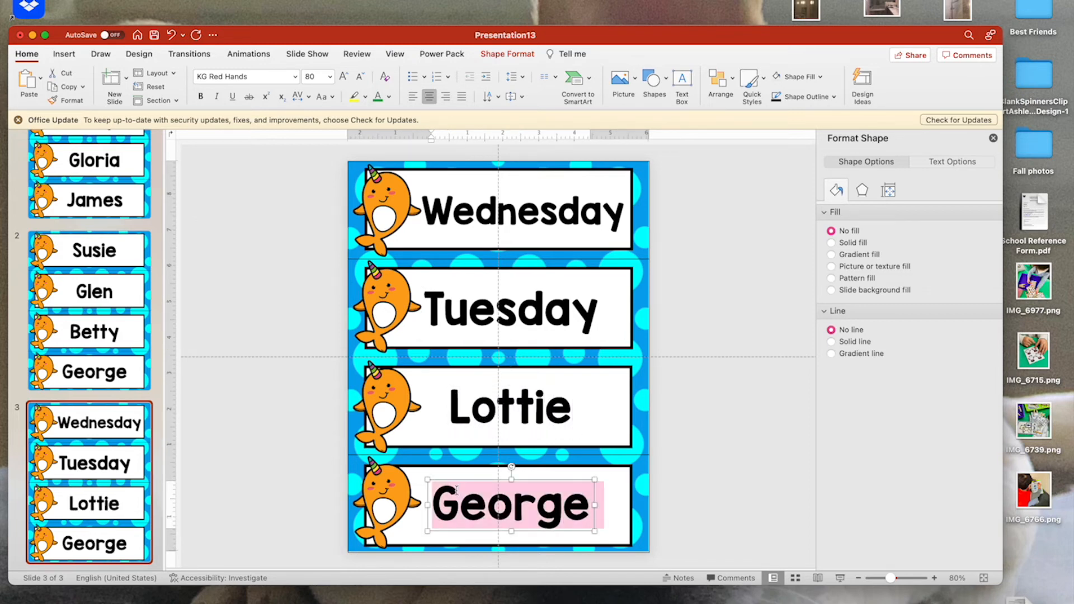
{"action": "type", "text": "Frank"}
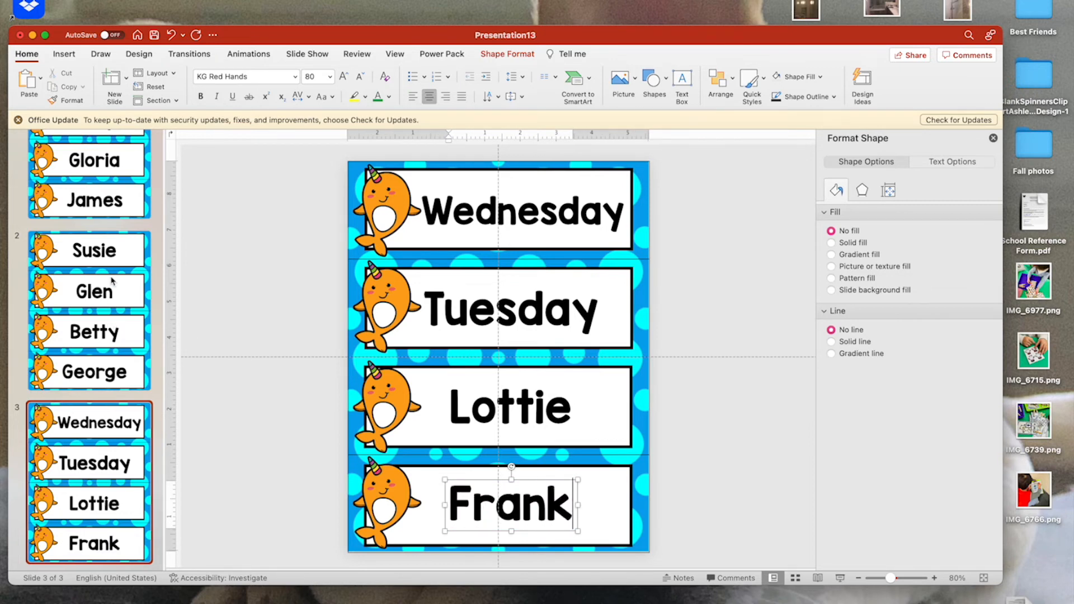
{"action": "scroll", "coordinate": [111, 283], "scroll_direction": "up", "scroll_amount": 3}
{"action": "scroll", "coordinate": [111, 279], "scroll_direction": "down", "scroll_amount": 3}
{"action": "scroll", "coordinate": [112, 281], "scroll_direction": "up", "scroll_amount": 3}
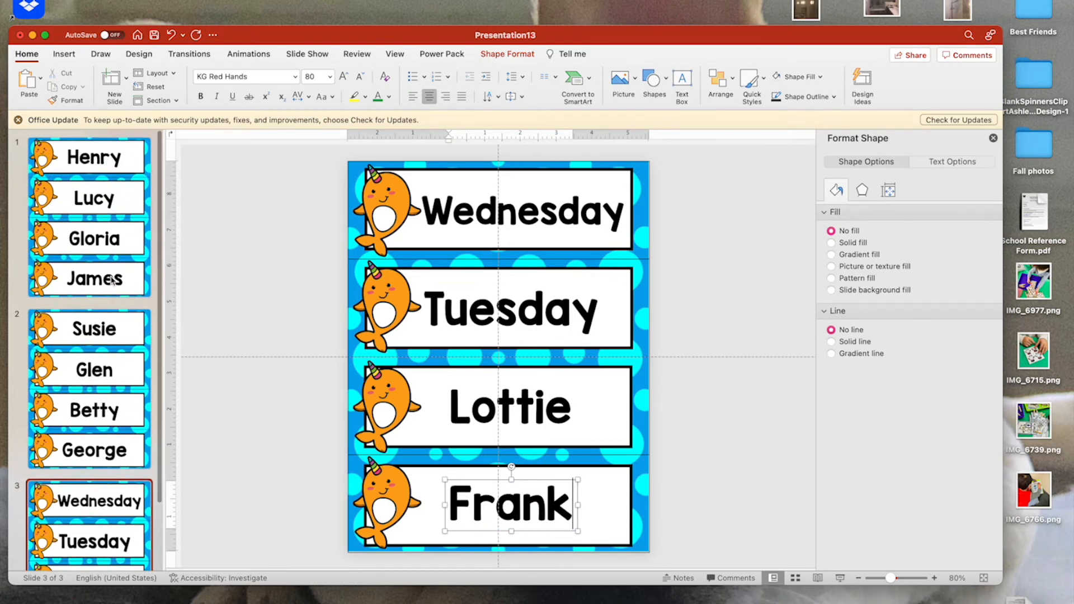
{"action": "scroll", "coordinate": [101, 522], "scroll_direction": "down", "scroll_amount": 3}
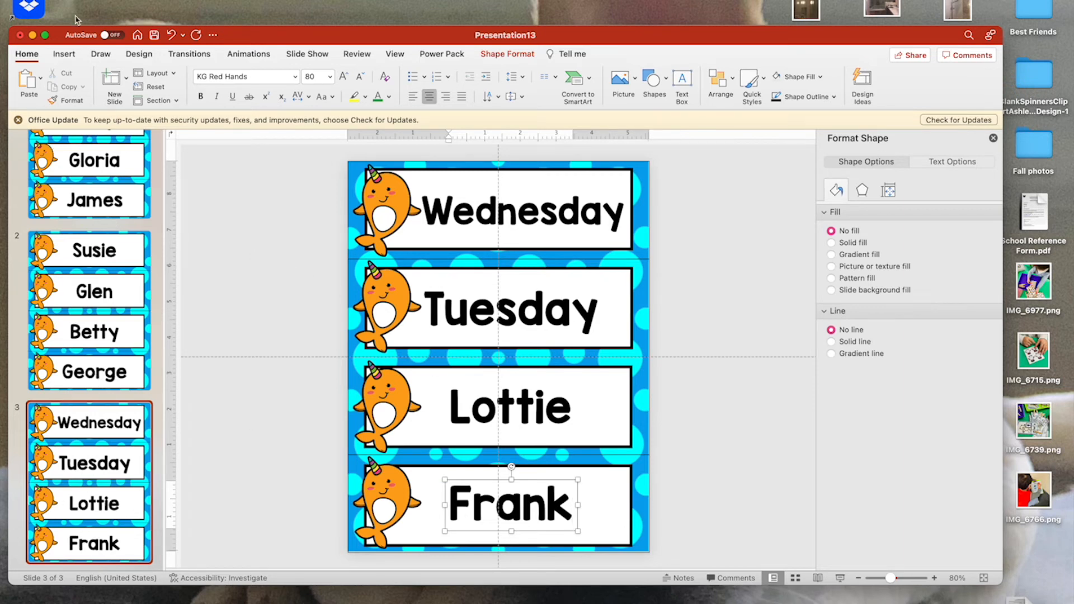
Step: Review the print settings for the label slides and close them without printing
{"action": "left_click", "coordinate": [97, 0]}
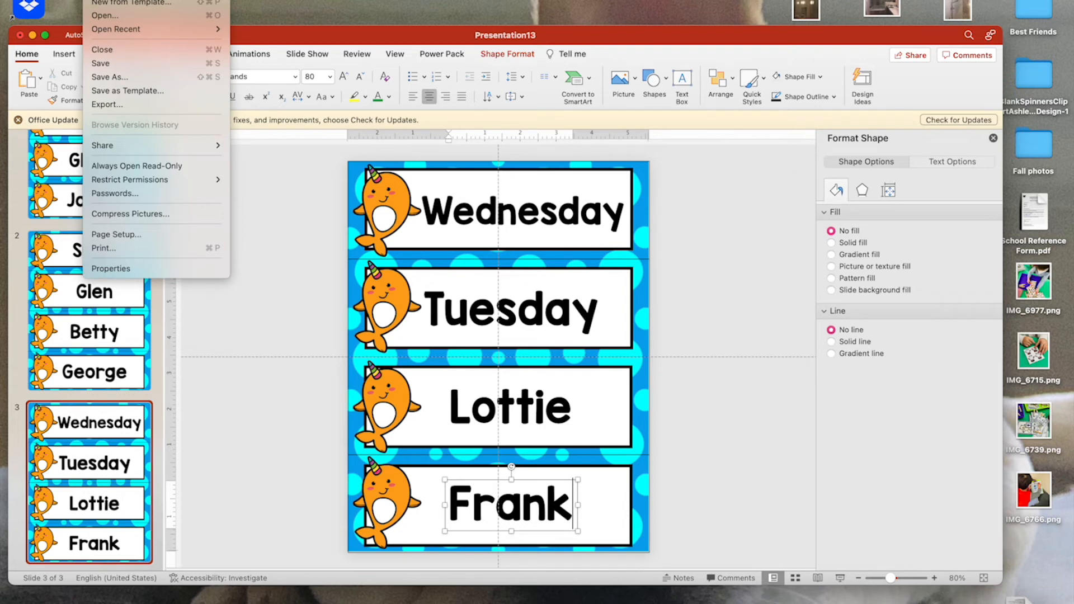
{"action": "left_click", "coordinate": [104, 248]}
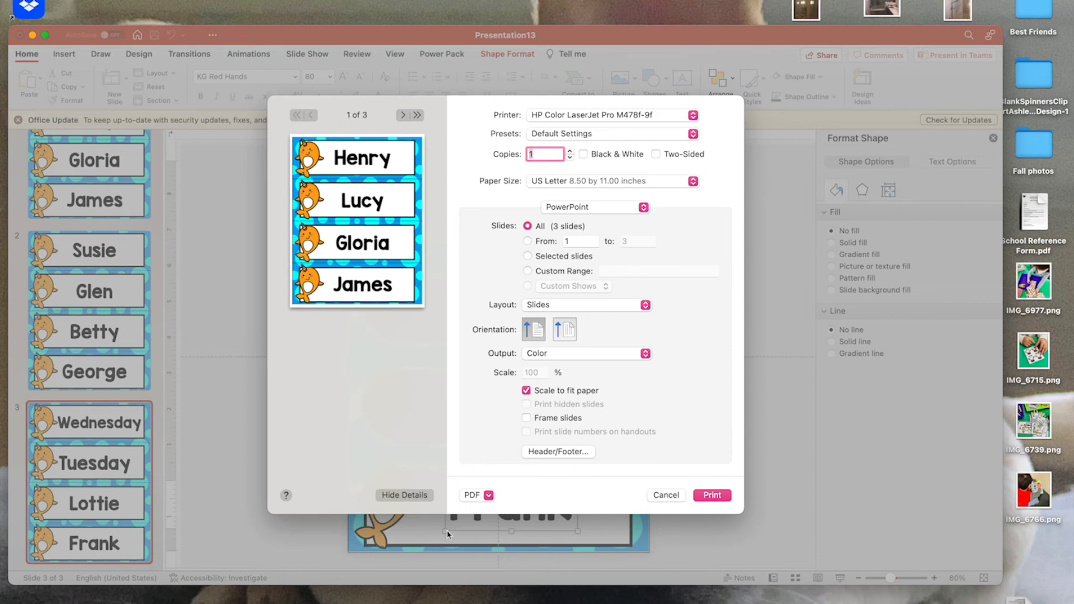
{"action": "left_click", "coordinate": [670, 497]}
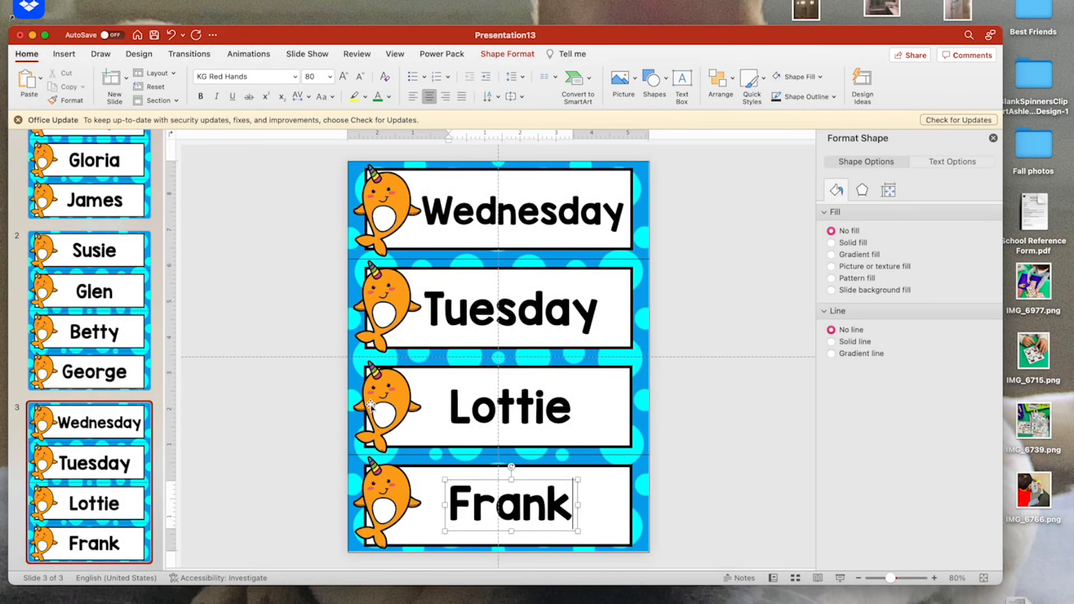
Step: Select all three label slides together
{"action": "left_click", "coordinate": [63, 446]}
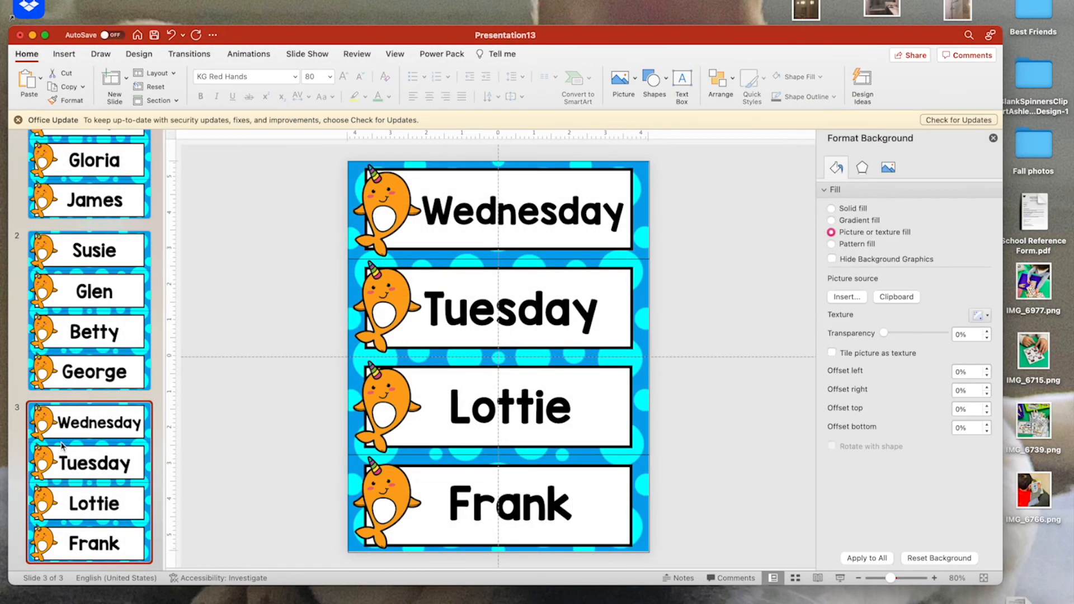
{"action": "scroll", "coordinate": [61, 445], "scroll_direction": "up", "scroll_amount": 5}
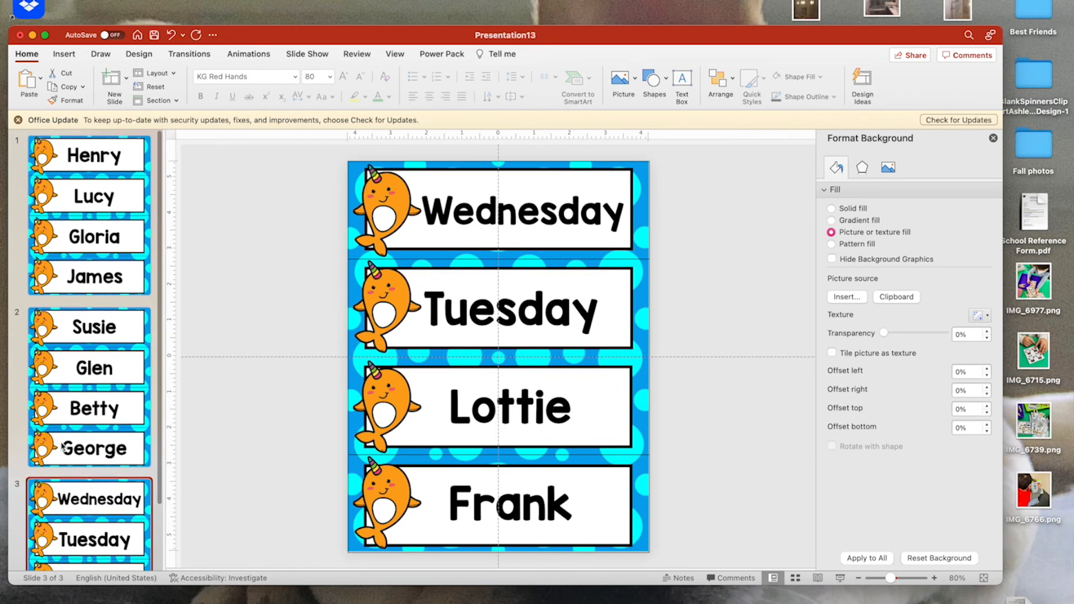
{"action": "left_click", "coordinate": [87, 244], "text": "shift"}
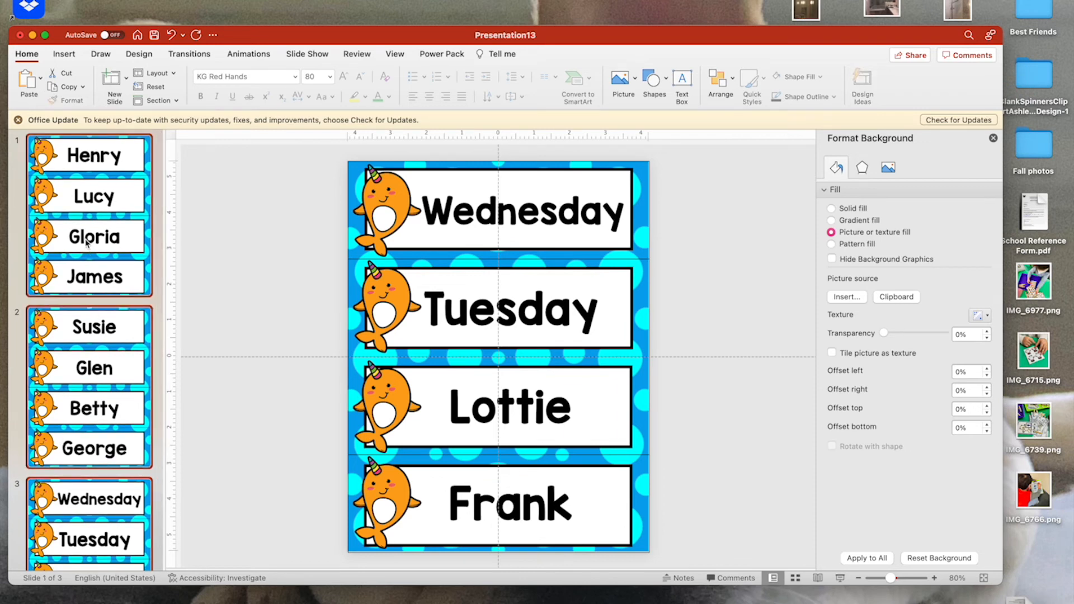
{"action": "scroll", "coordinate": [87, 241], "scroll_direction": "down", "scroll_amount": 5}
{"action": "scroll", "coordinate": [87, 241], "scroll_direction": "up", "scroll_amount": 5}
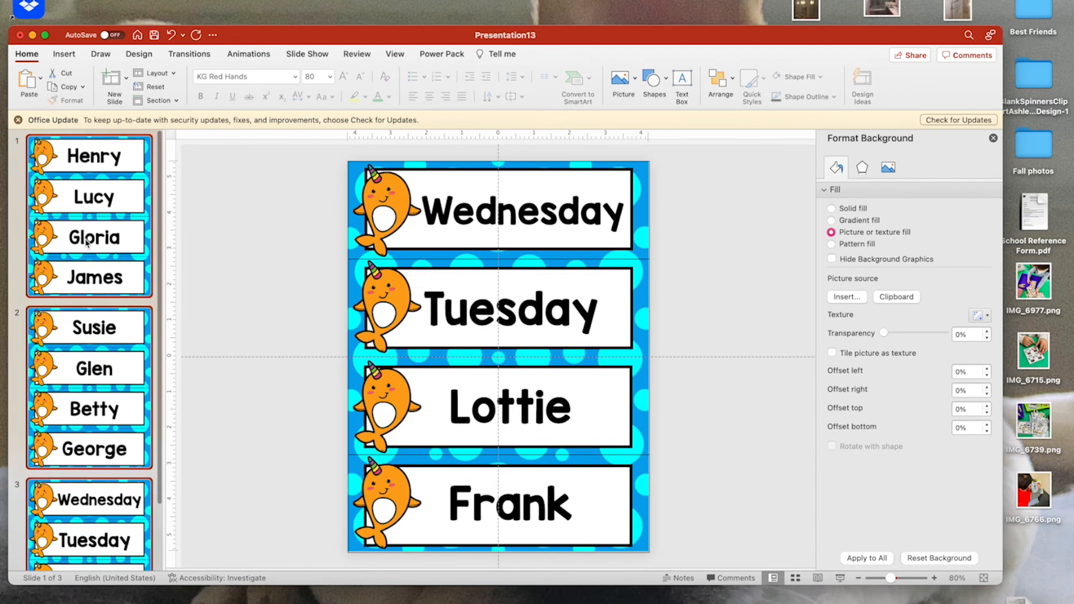
Step: Limit the print range to the selected slides in the print settings, and cancel without printing
{"action": "left_click", "coordinate": [96, 1]}
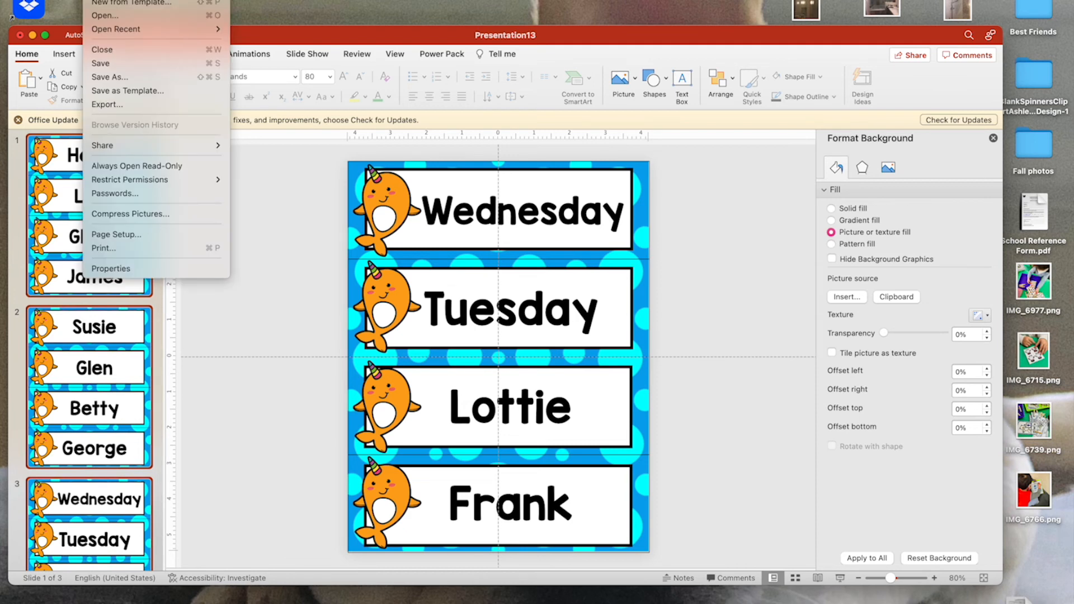
{"action": "left_click", "coordinate": [103, 248]}
{"action": "left_click", "coordinate": [527, 257]}
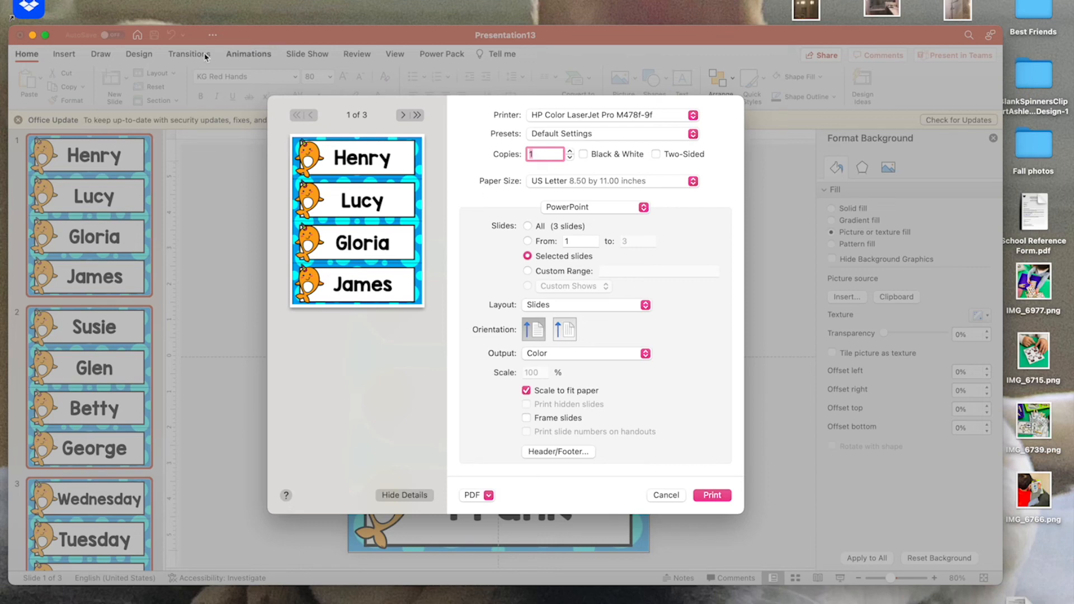
{"action": "left_click", "coordinate": [670, 497]}
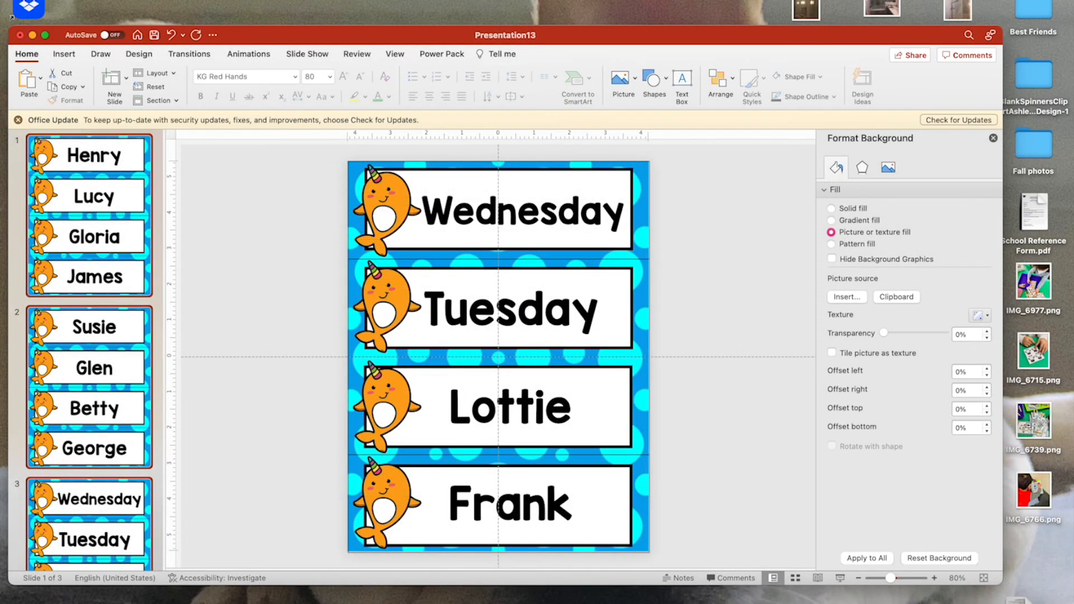